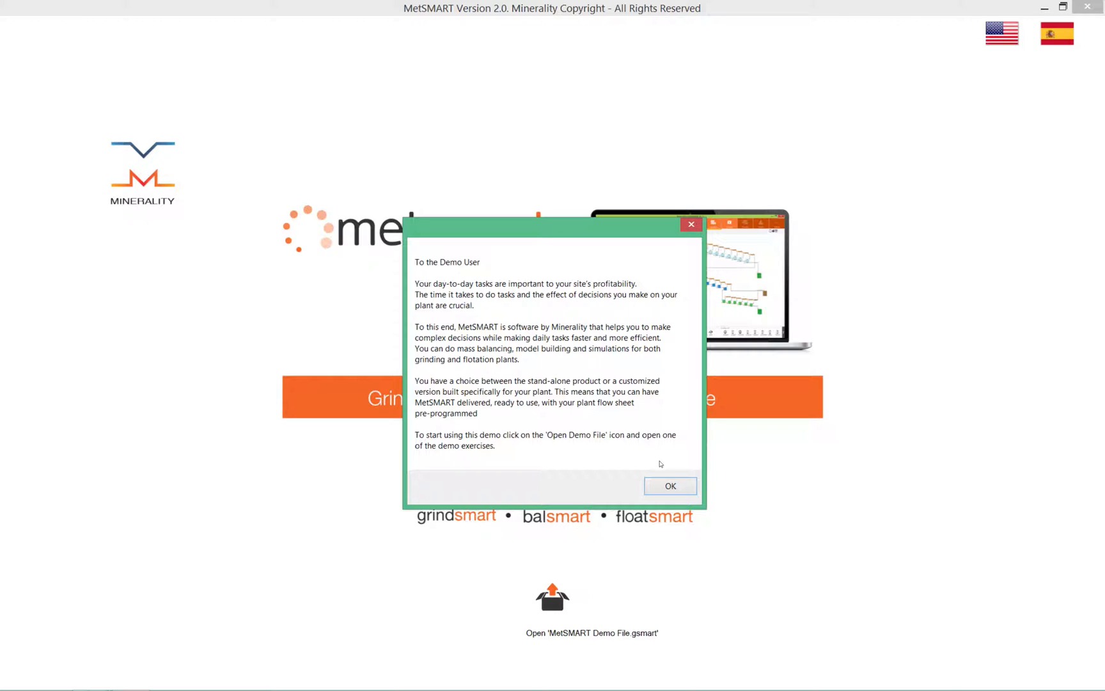
Open the flowsheet file MetSMART Demo File.gsmart from the Desktop and dismiss the demo introduction messages.
left_click(661, 490)
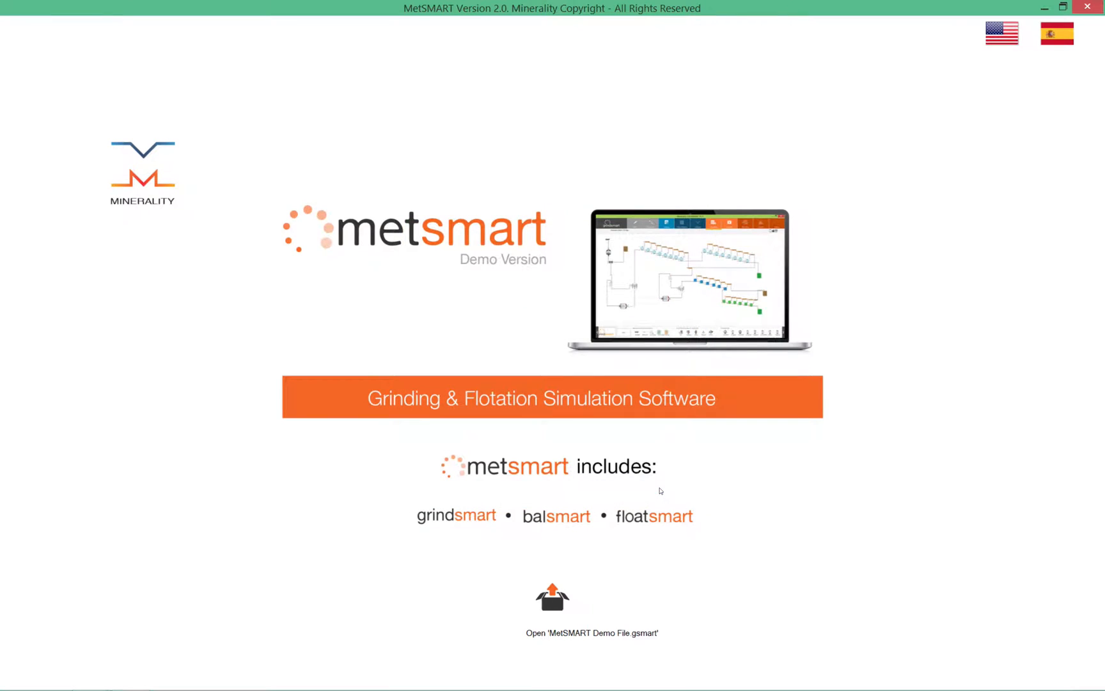
left_click(553, 589)
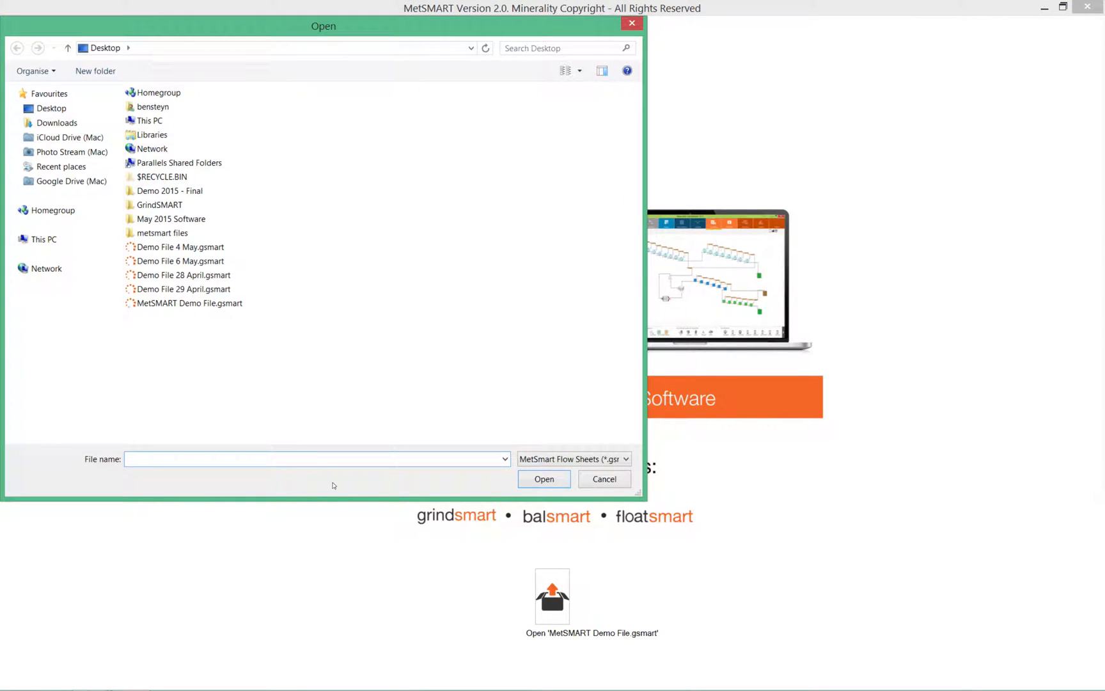
double_click(215, 310)
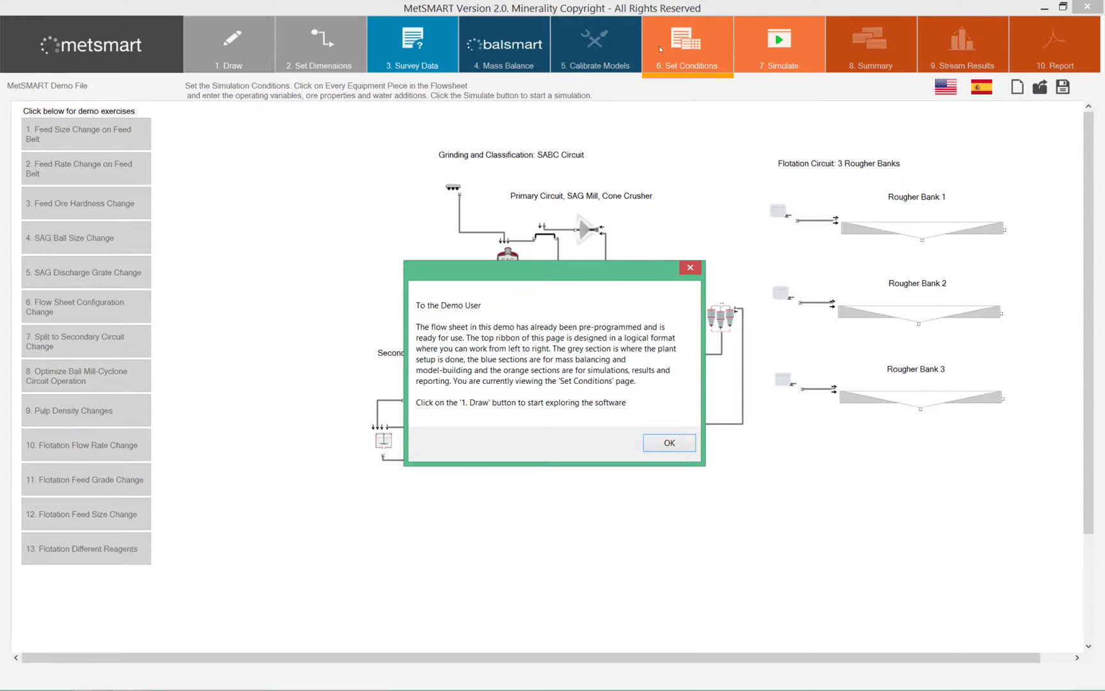
left_click(669, 443)
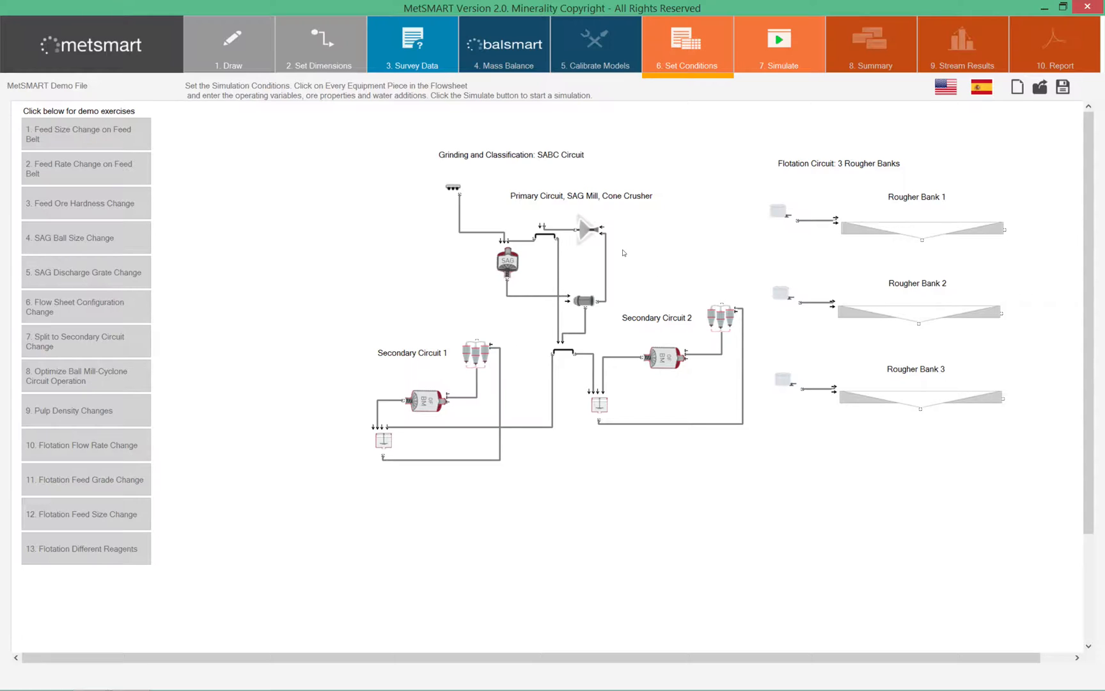
View the Draw page and browse its equipment library through to the flotation cells.
left_click(237, 59)
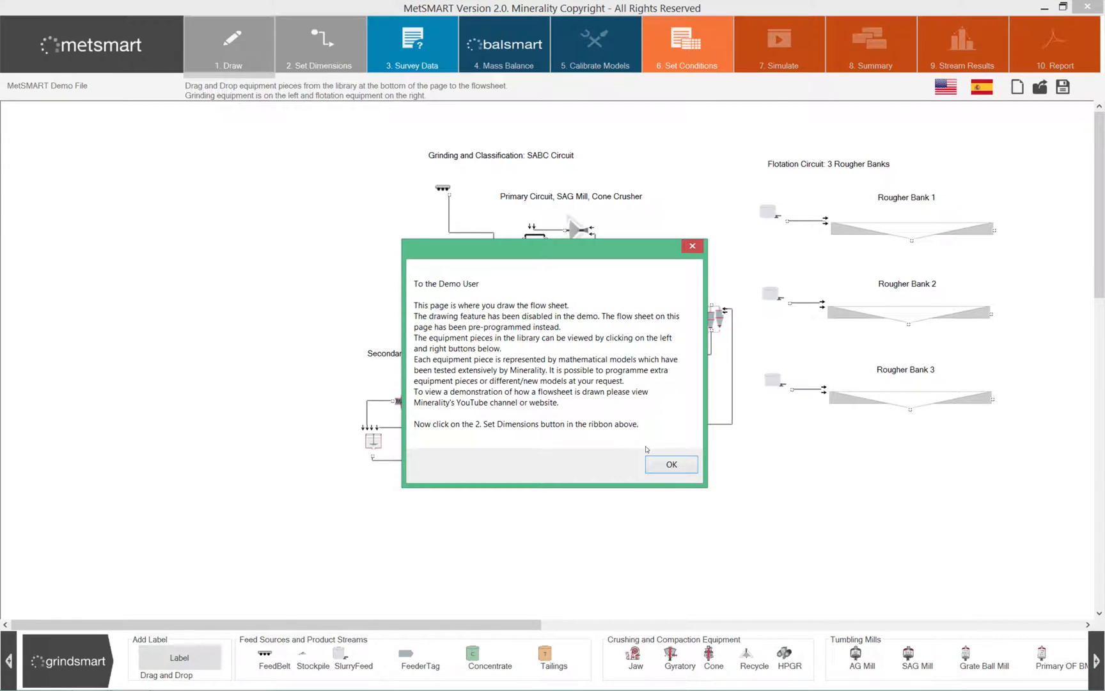
left_click(655, 466)
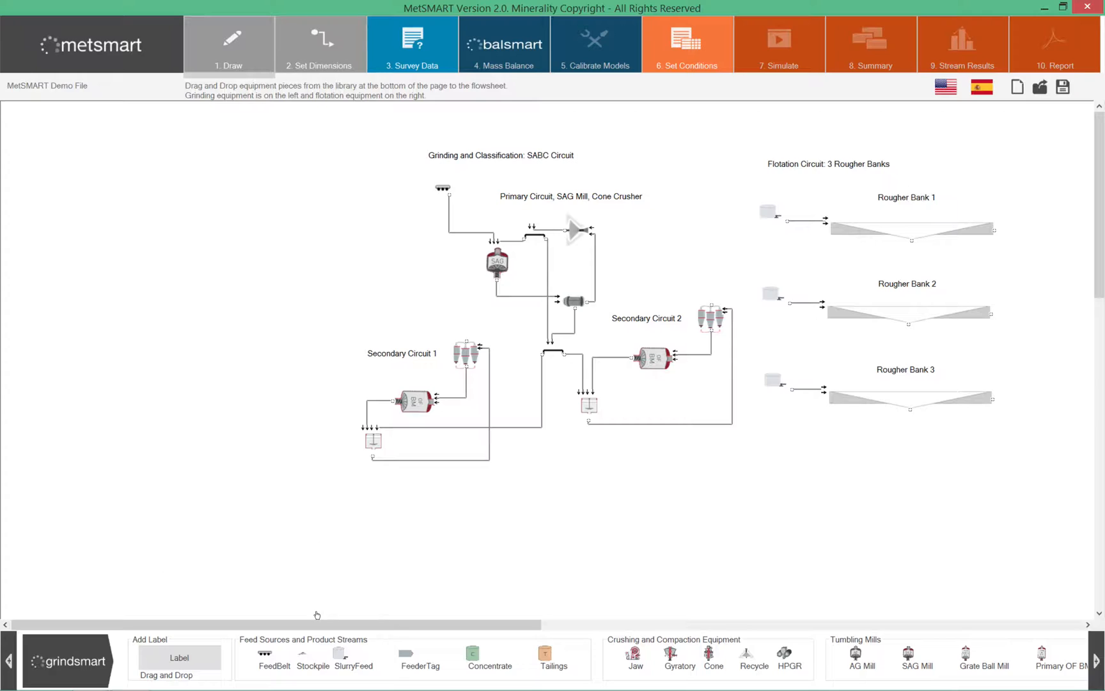
left_click(1098, 656)
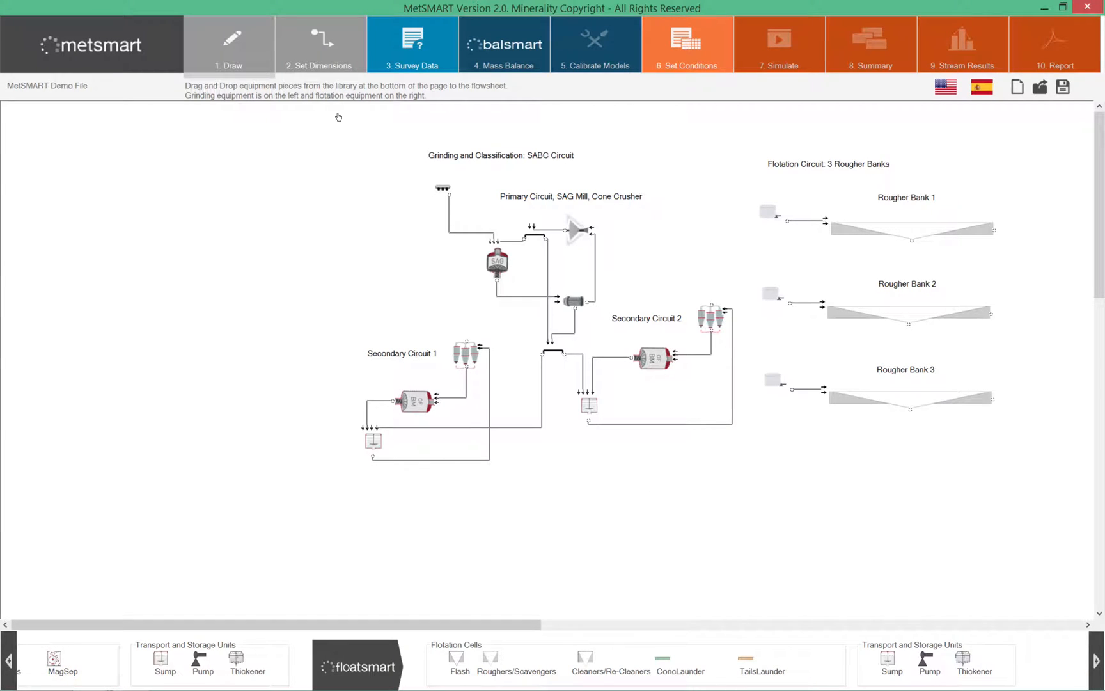
Review the dimensions and limits of the SAG mill, Secondary Circuit 2 ball mill, Secondary Circuit 1 cyclones and Rougher Bank 1.
left_click(321, 51)
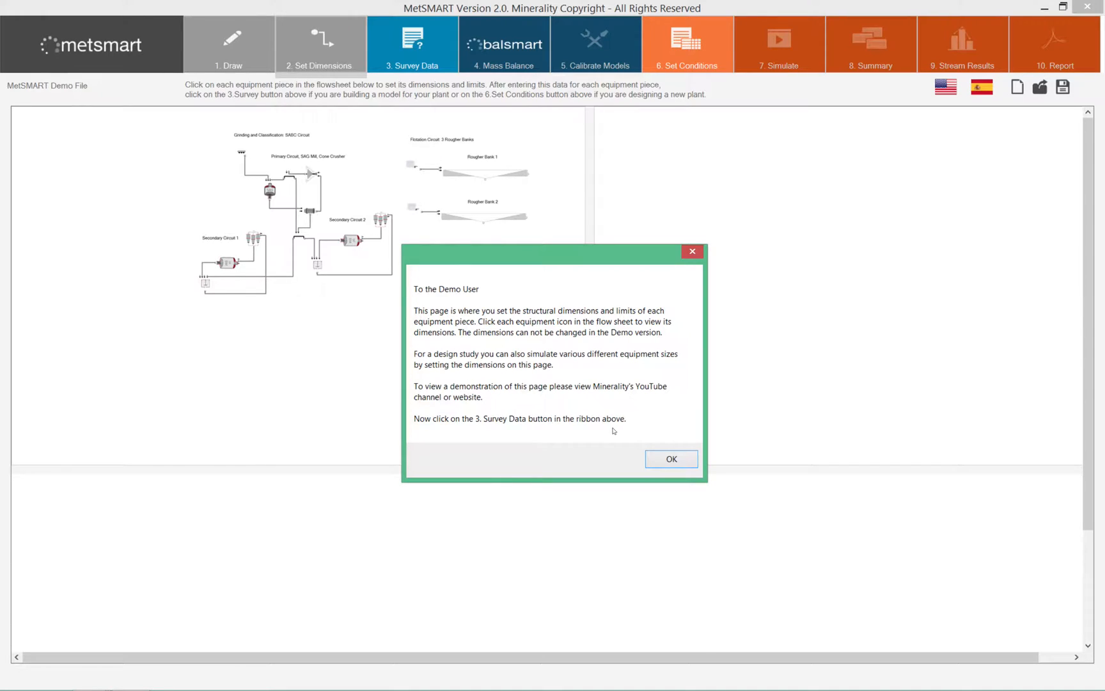
left_click(665, 458)
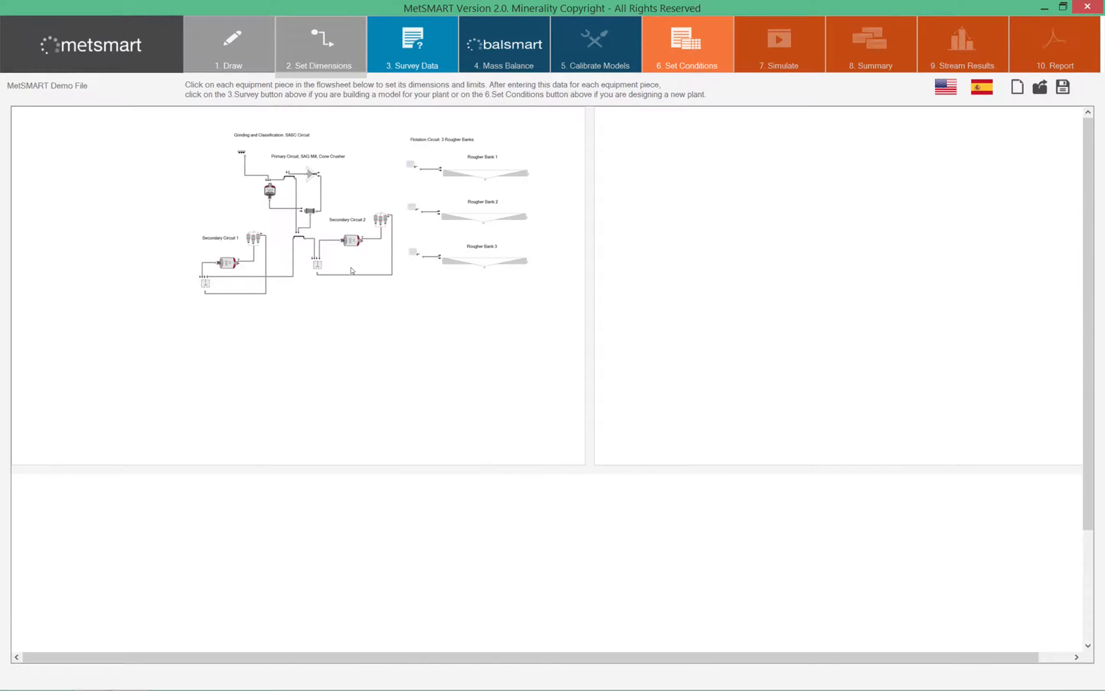
left_click(270, 191)
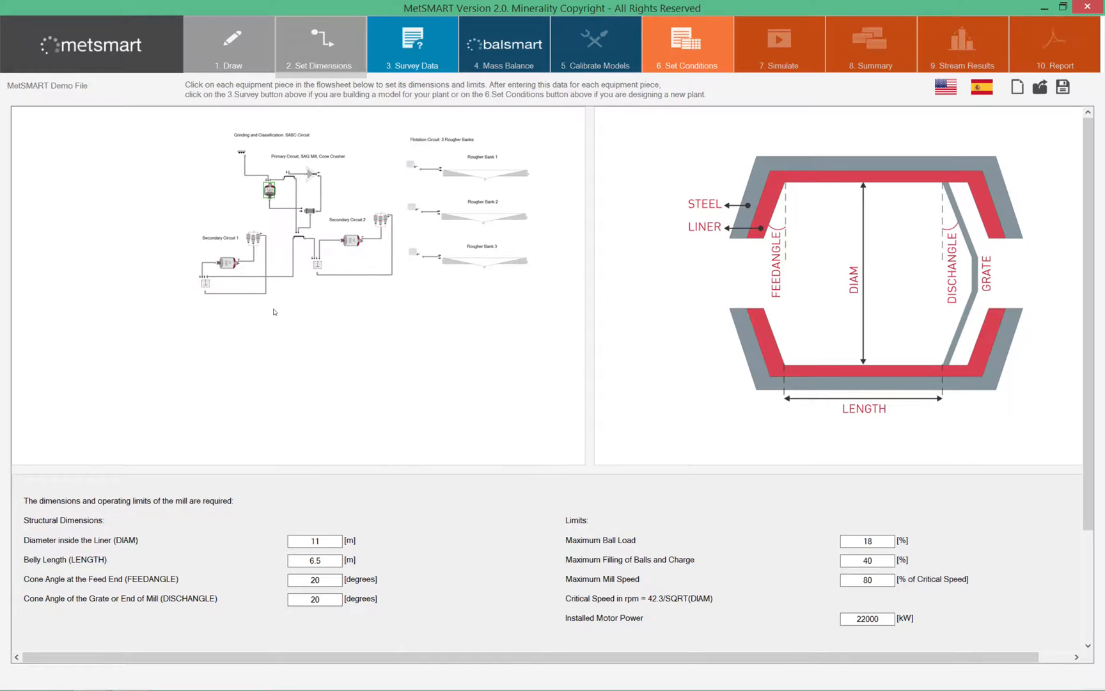
left_click(353, 242)
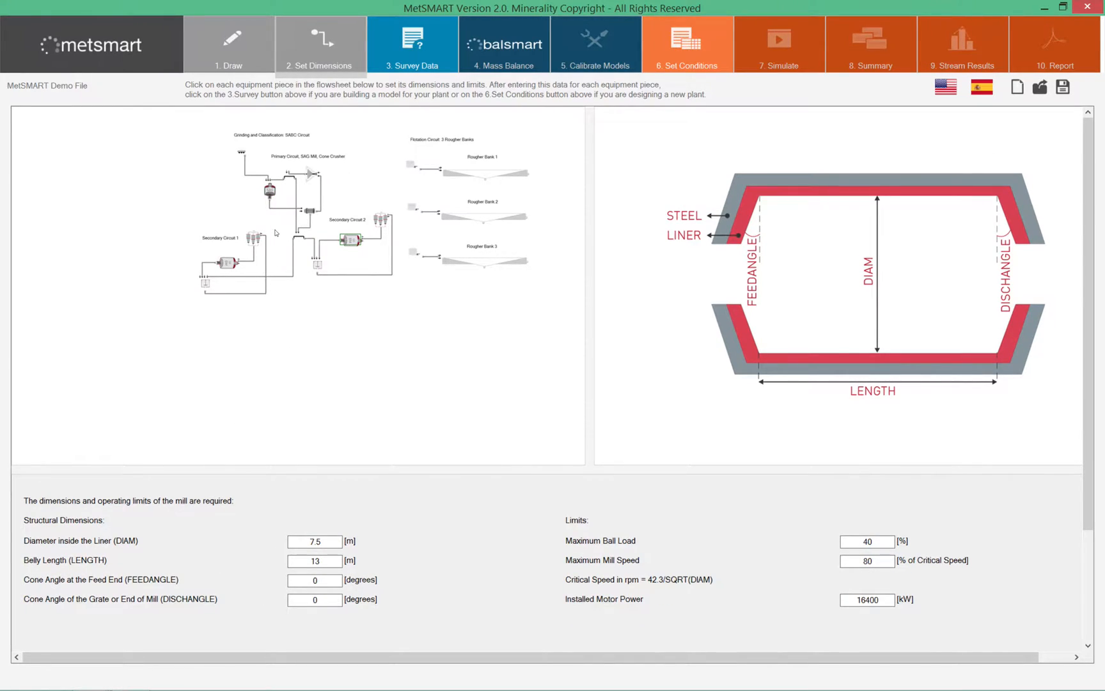
left_click(255, 240)
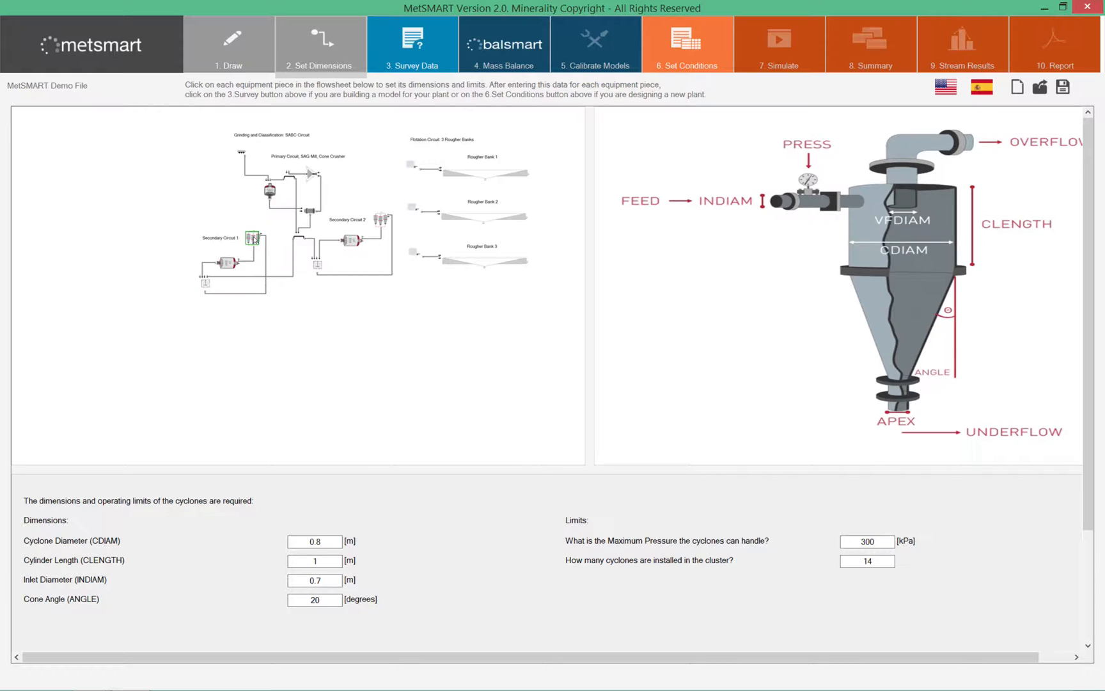
left_click(451, 174)
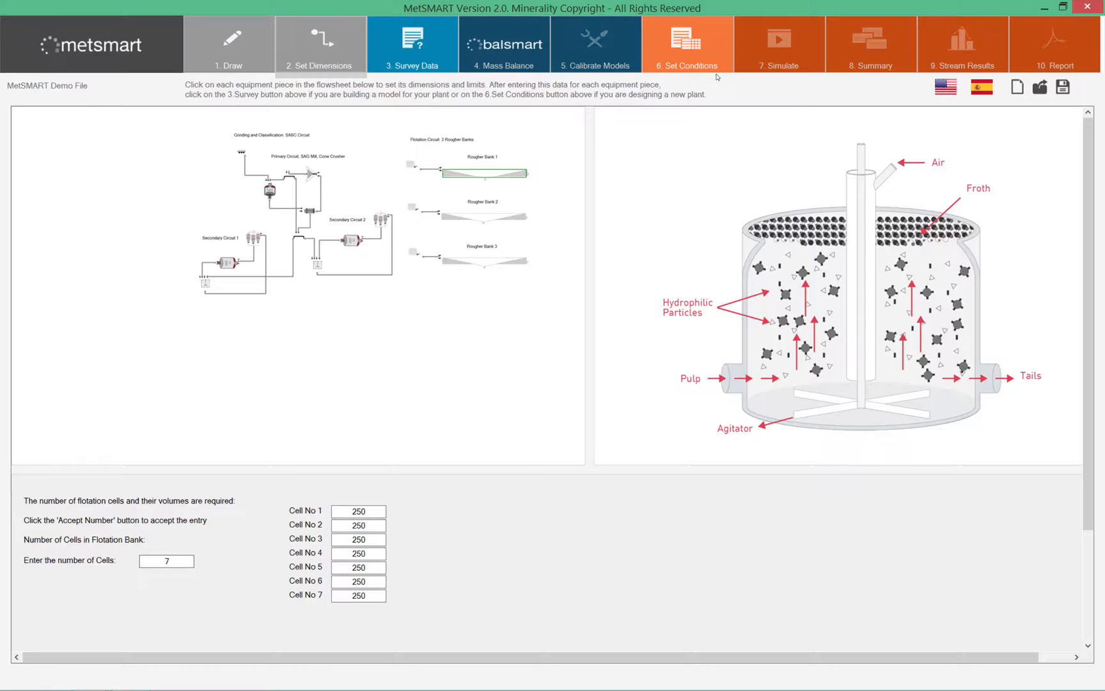
Open the survey stream data entry for the flowsheet and review the stream rates table.
left_click(409, 54)
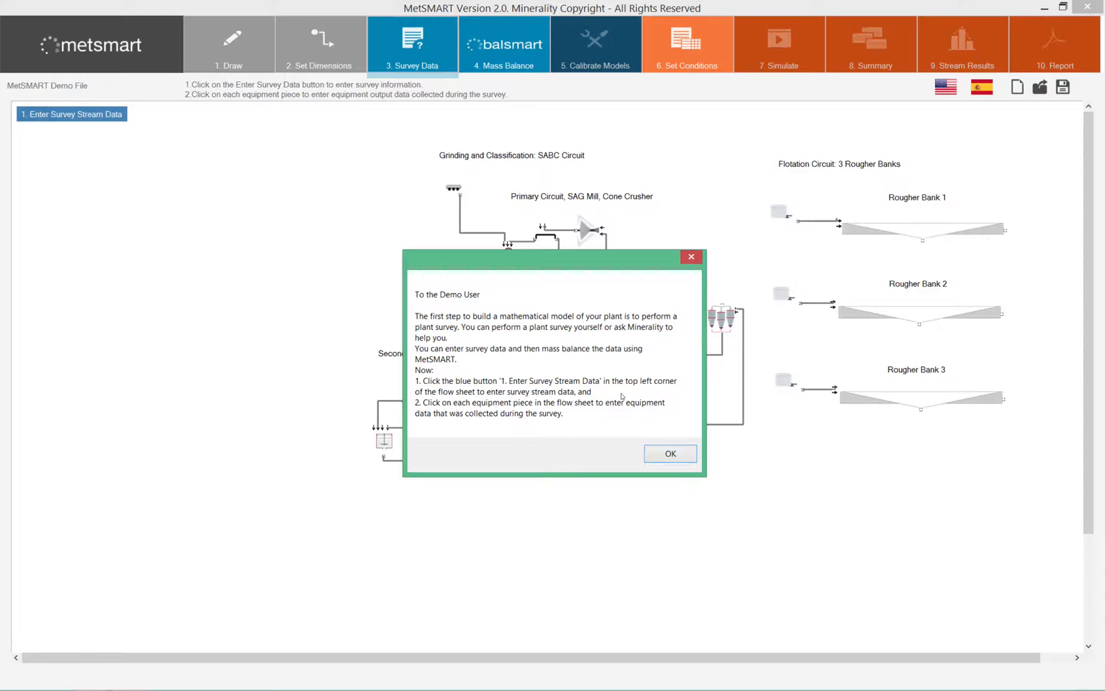
left_click(662, 461)
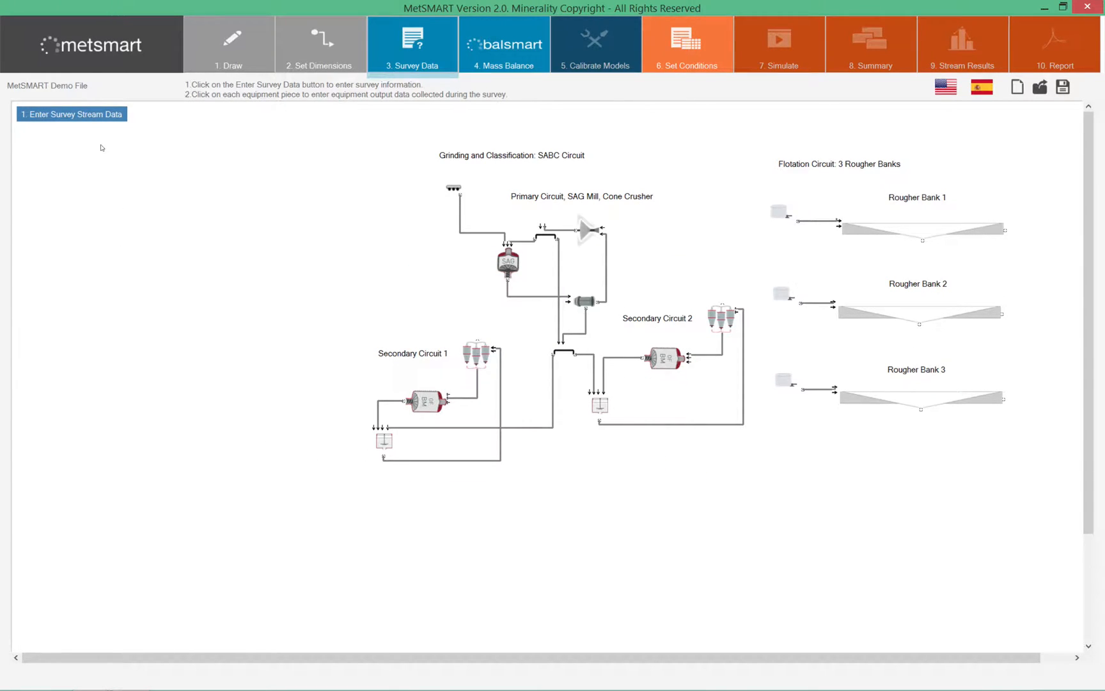
left_click(69, 120)
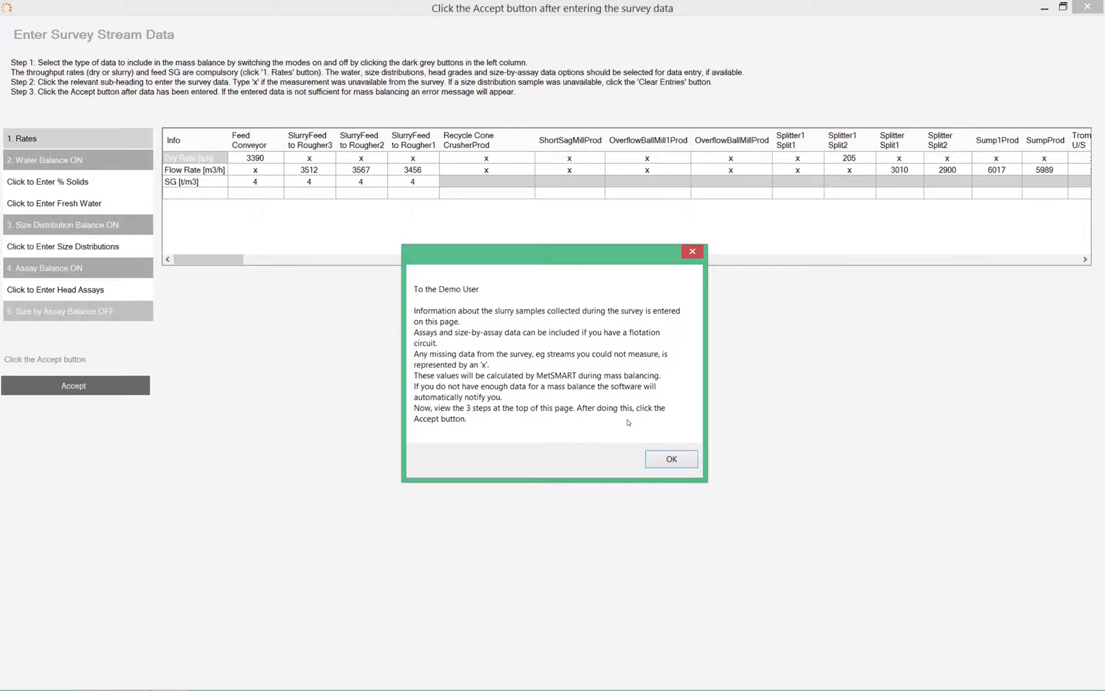
left_click(671, 460)
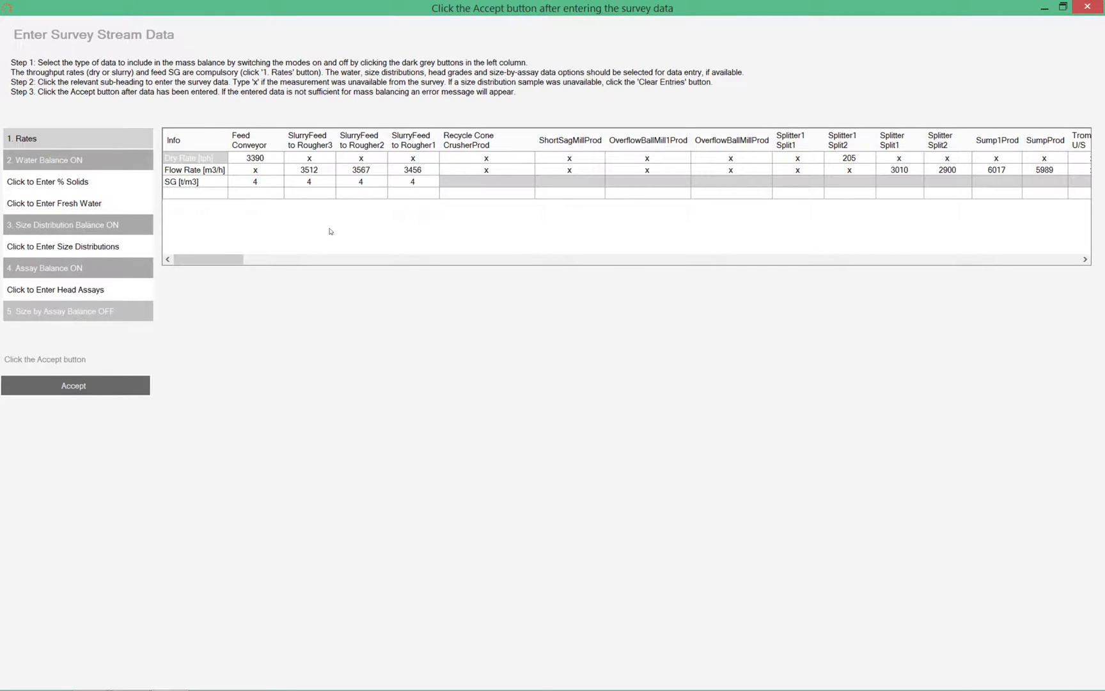
mouse_move(226, 259)
left_mouse_down()
mouse_move(303, 273)
mouse_move(453, 269)
mouse_move(221, 265)
left_mouse_up()
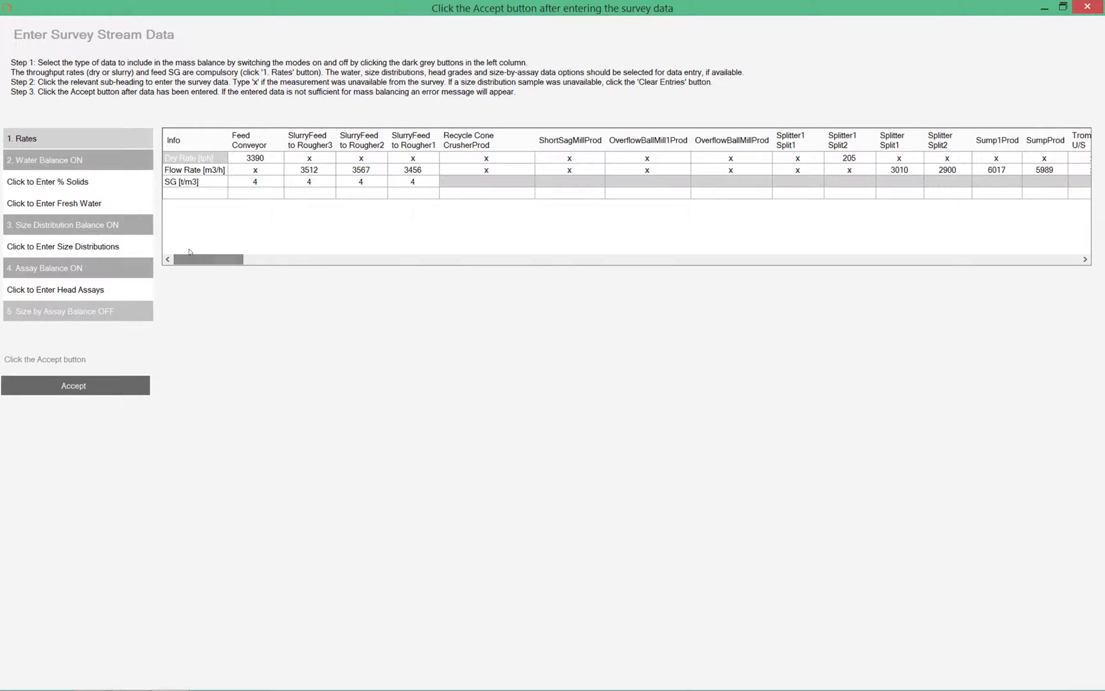
Review the surveyed % solids and size distribution data for the streams.
left_click(74, 183)
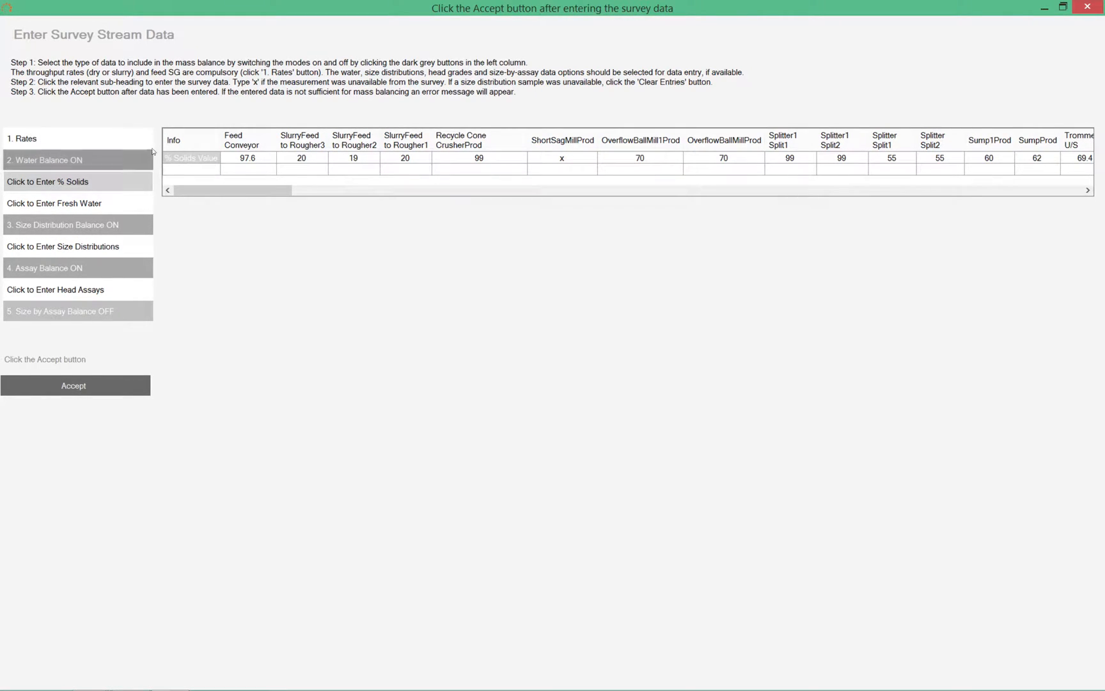
left_click_drag(258, 189, 239, 220)
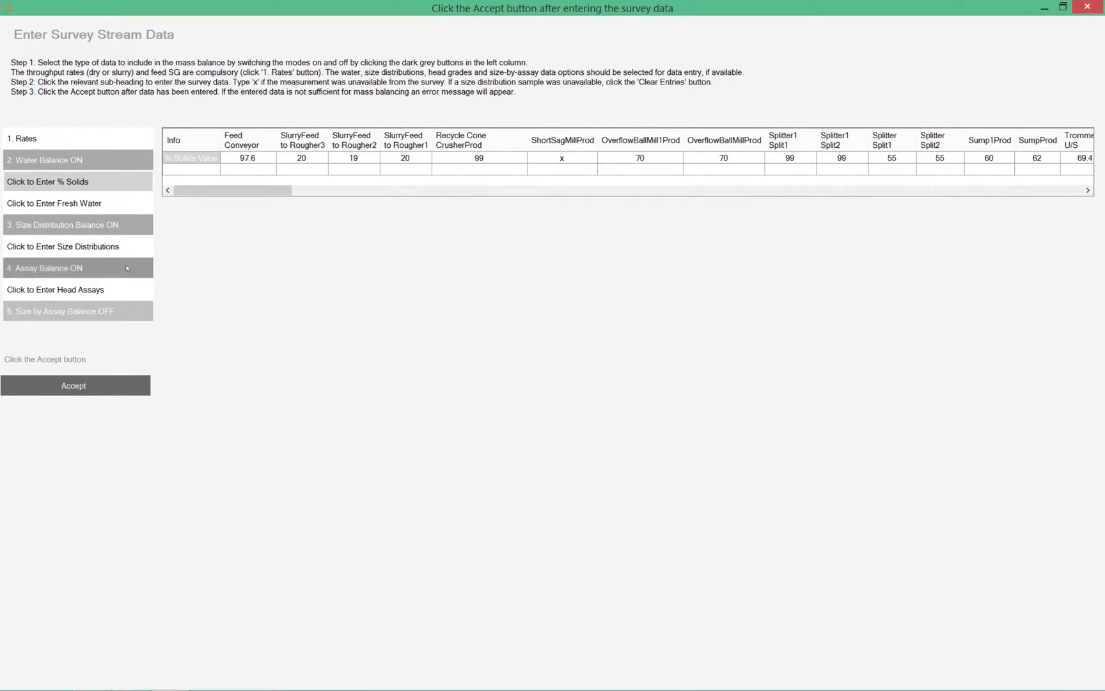
left_click(98, 247)
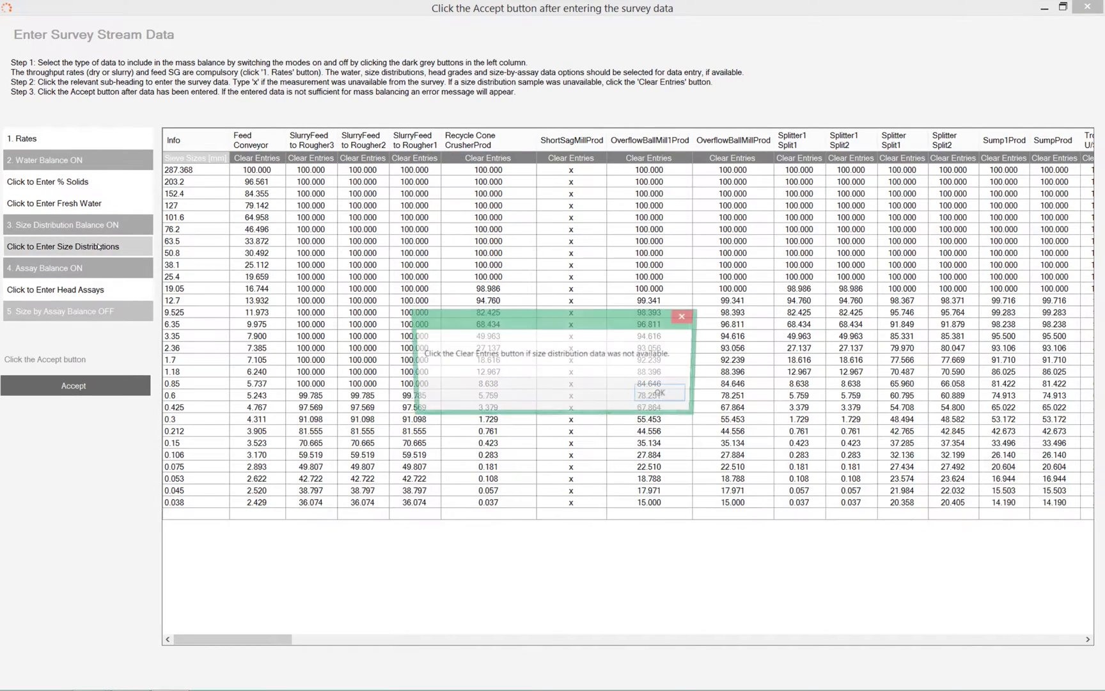
left_click(664, 394)
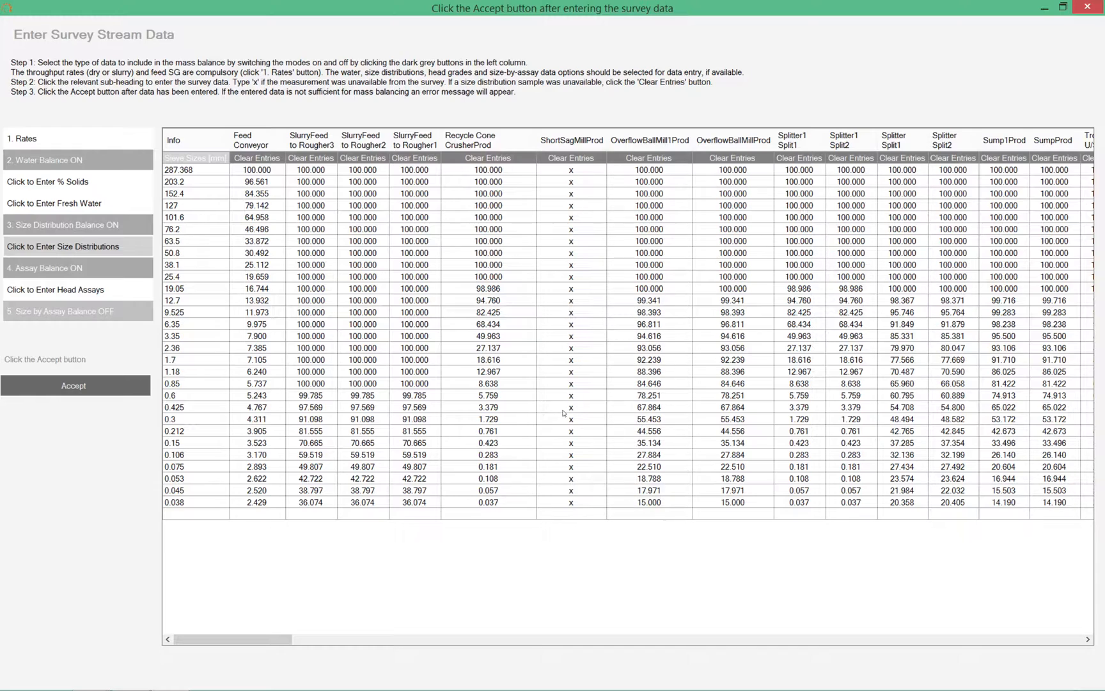
Review the head assays across to the rougher bank streams and accept the survey stream data.
left_click(71, 291)
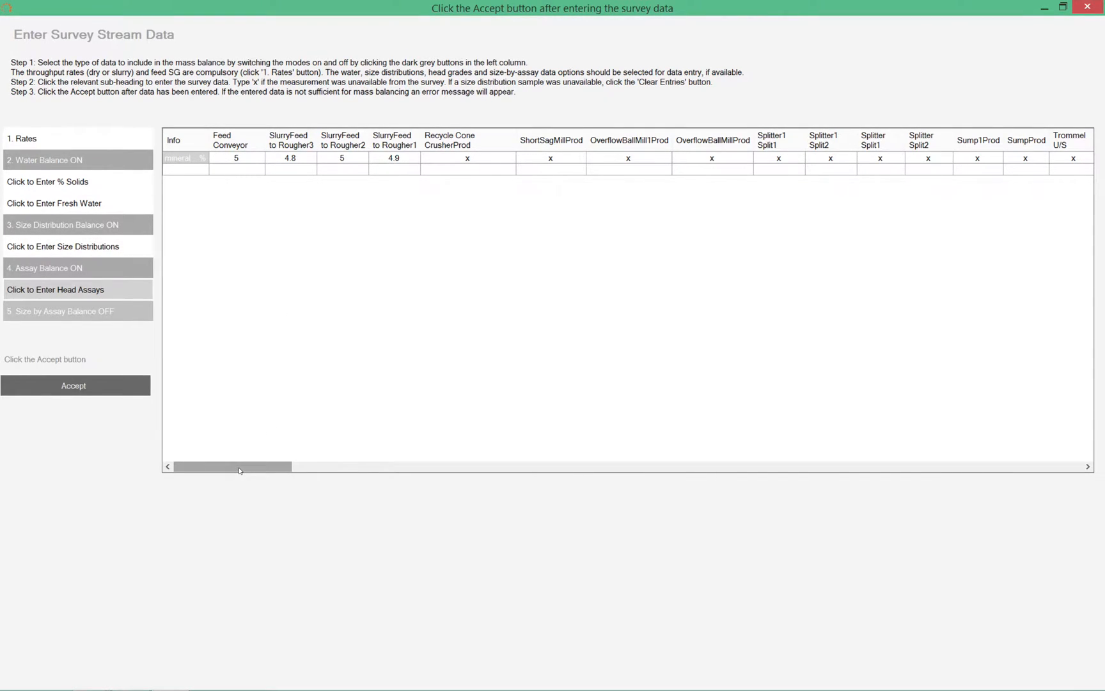
left_click_drag(239, 471, 304, 475)
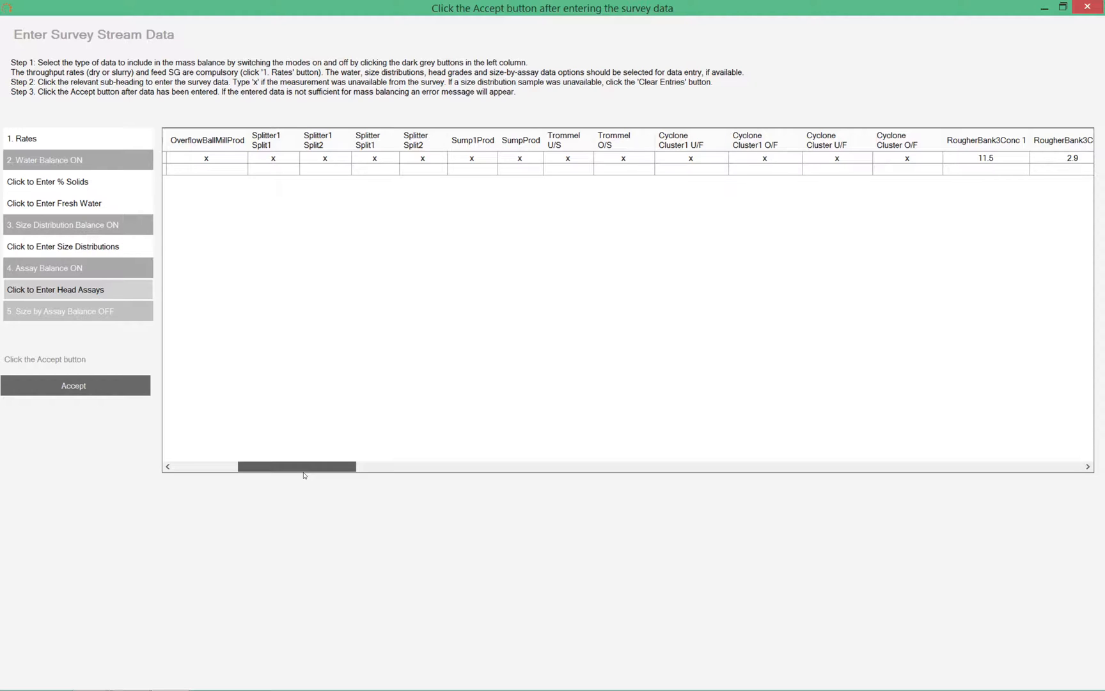
left_click_drag(303, 475, 395, 493)
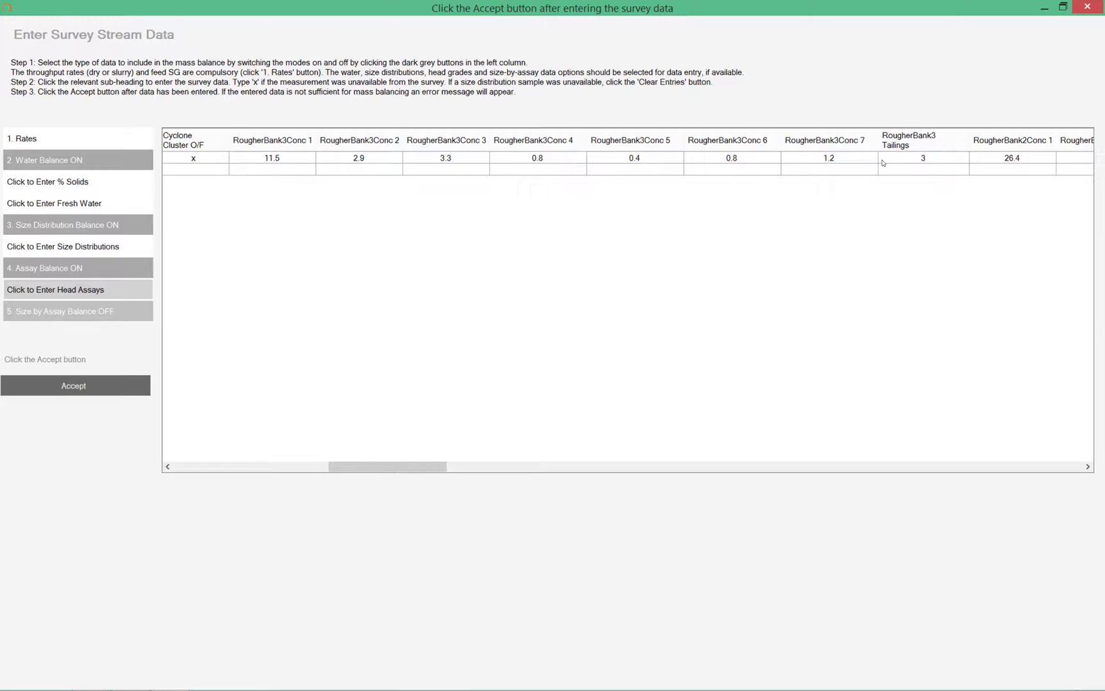
left_click(92, 386)
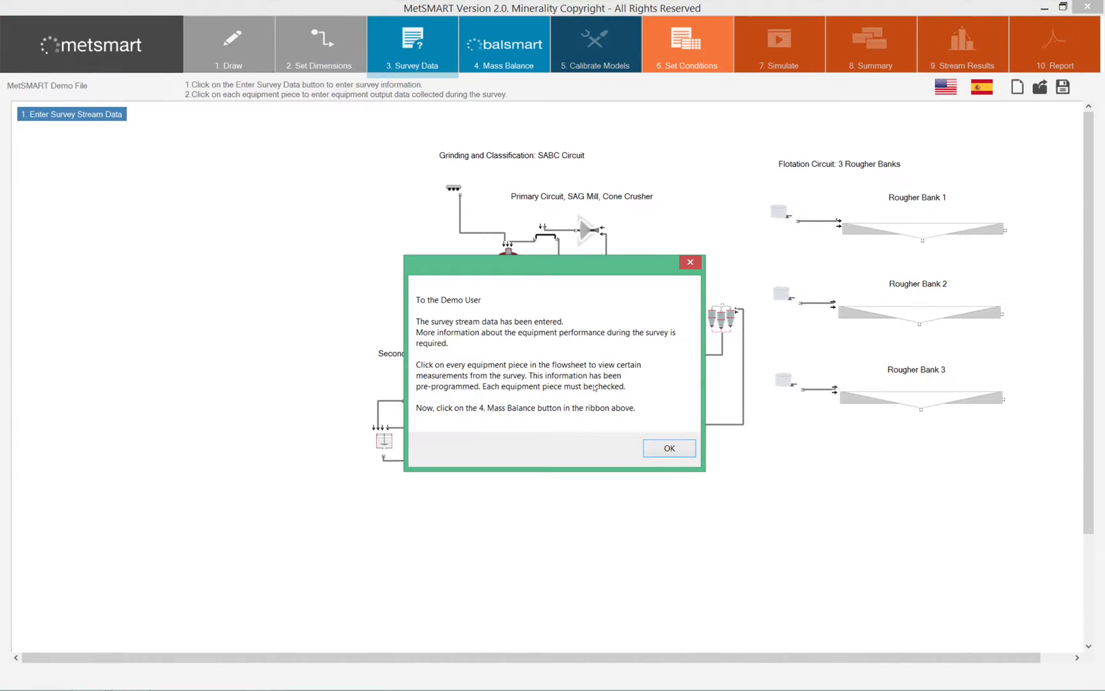
left_click(666, 451)
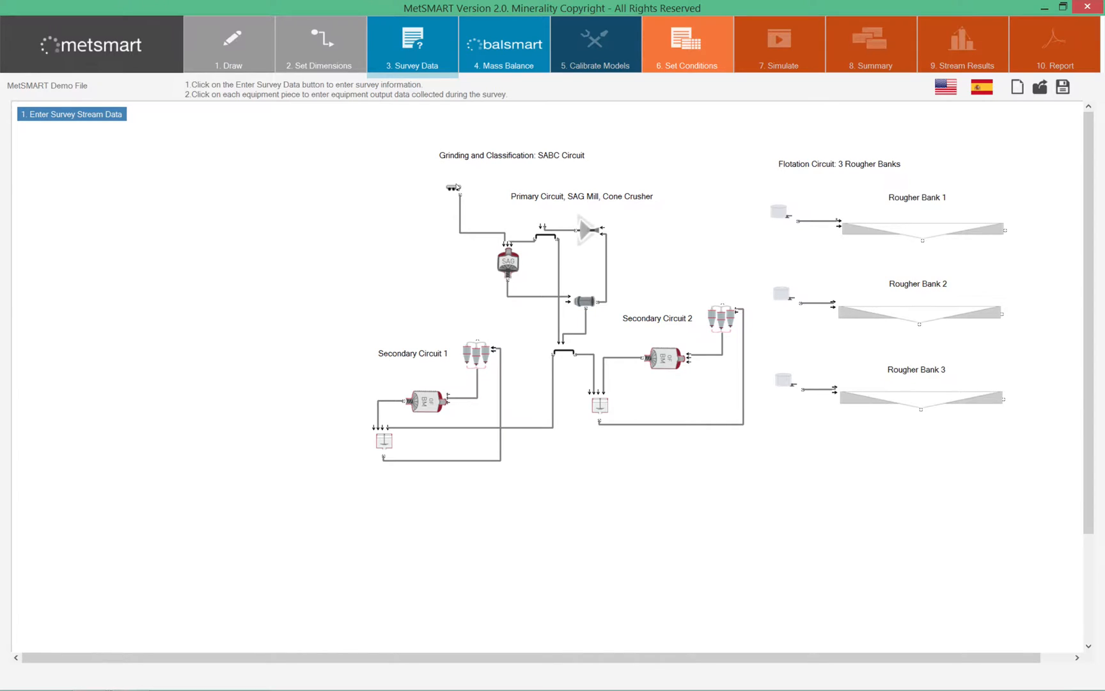
Accept the SAG mill's survey equipment data, and calculate and accept the laboratory flotation kinetics of Rougher Bank 1.
left_click(509, 264)
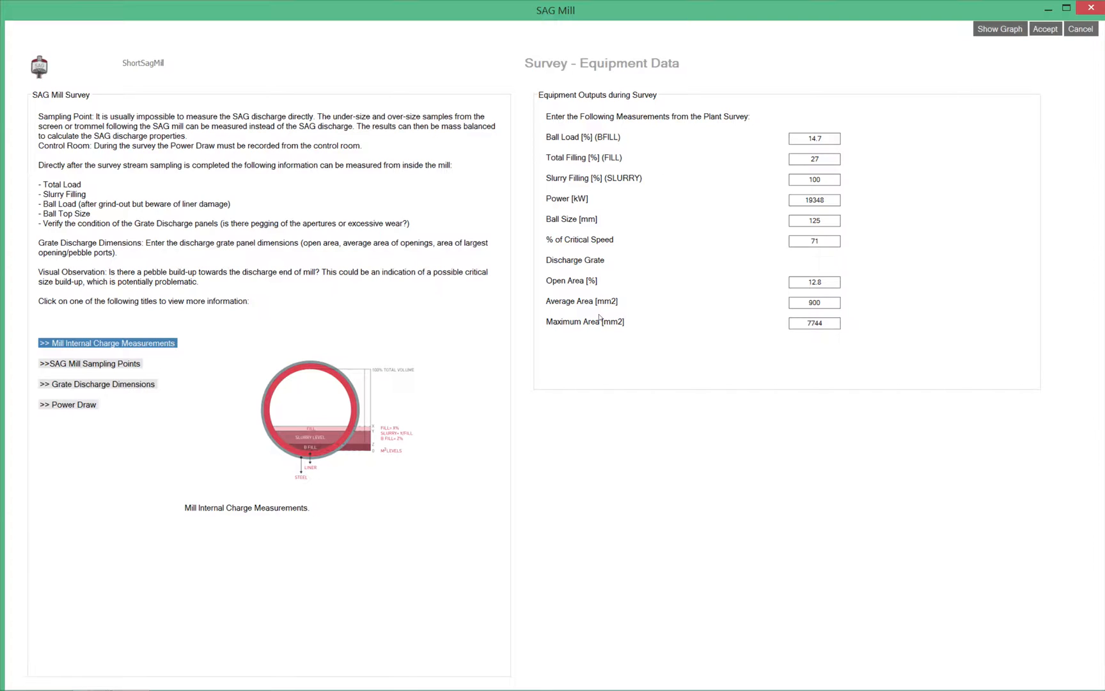
left_click(1043, 32)
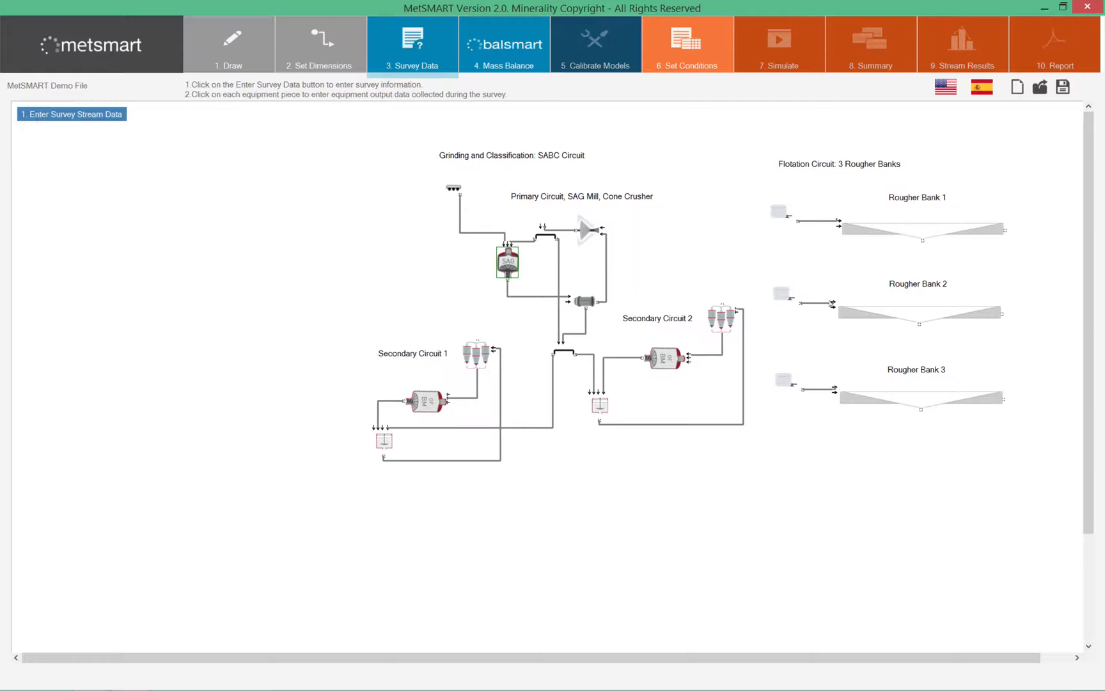
left_click(929, 233)
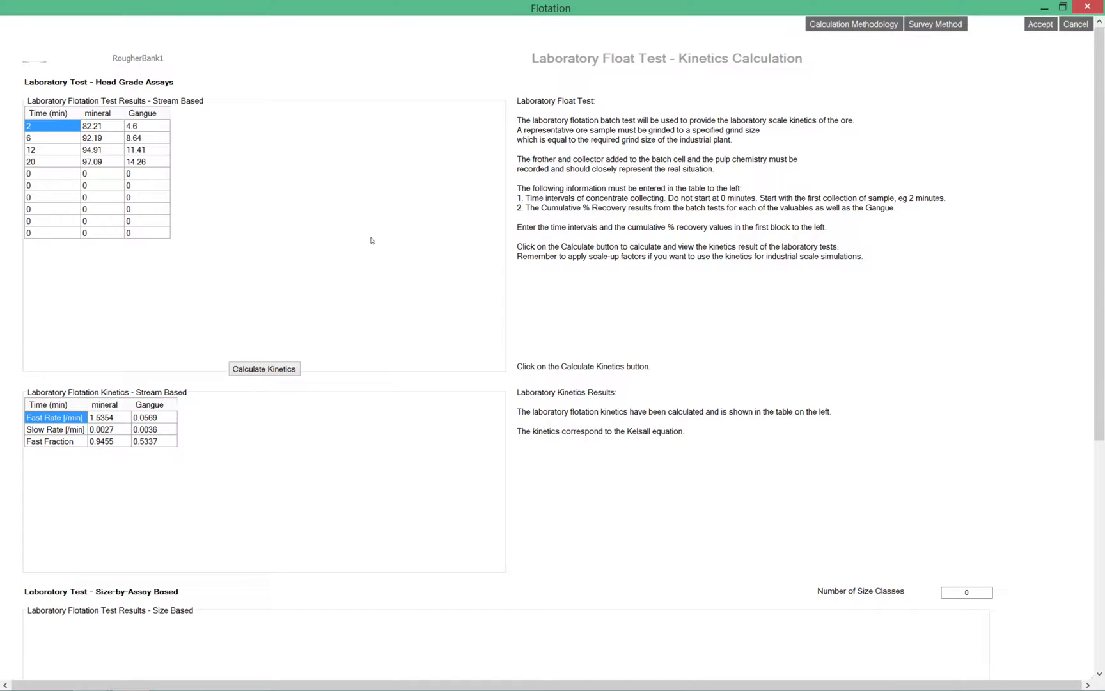
left_click(281, 371)
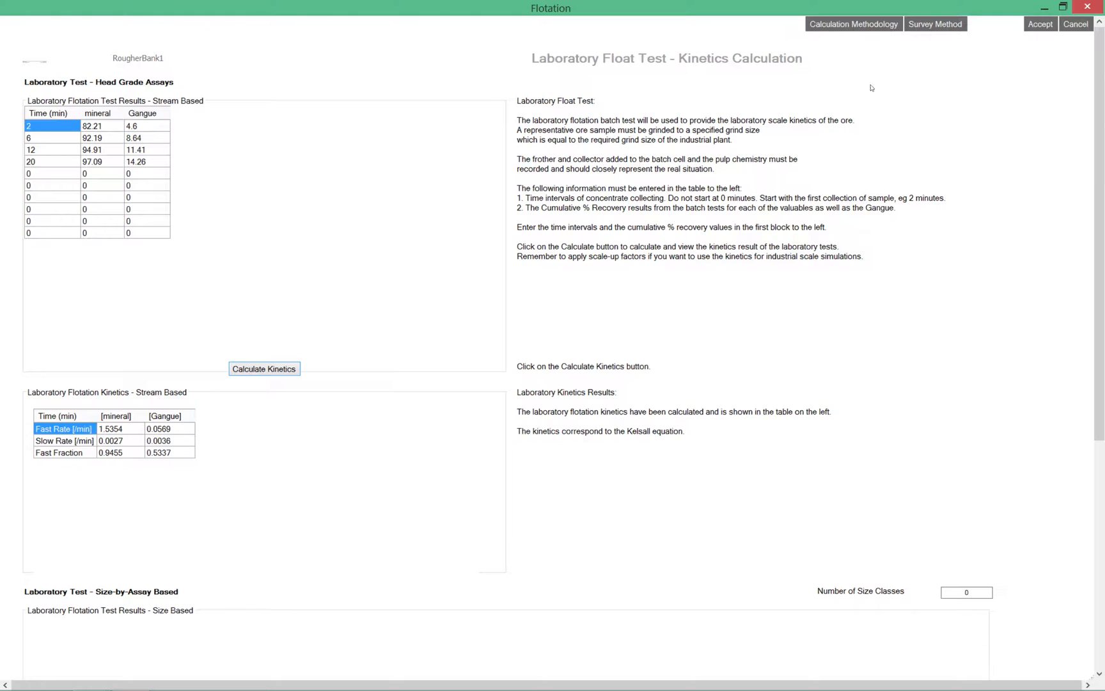
left_click(1040, 26)
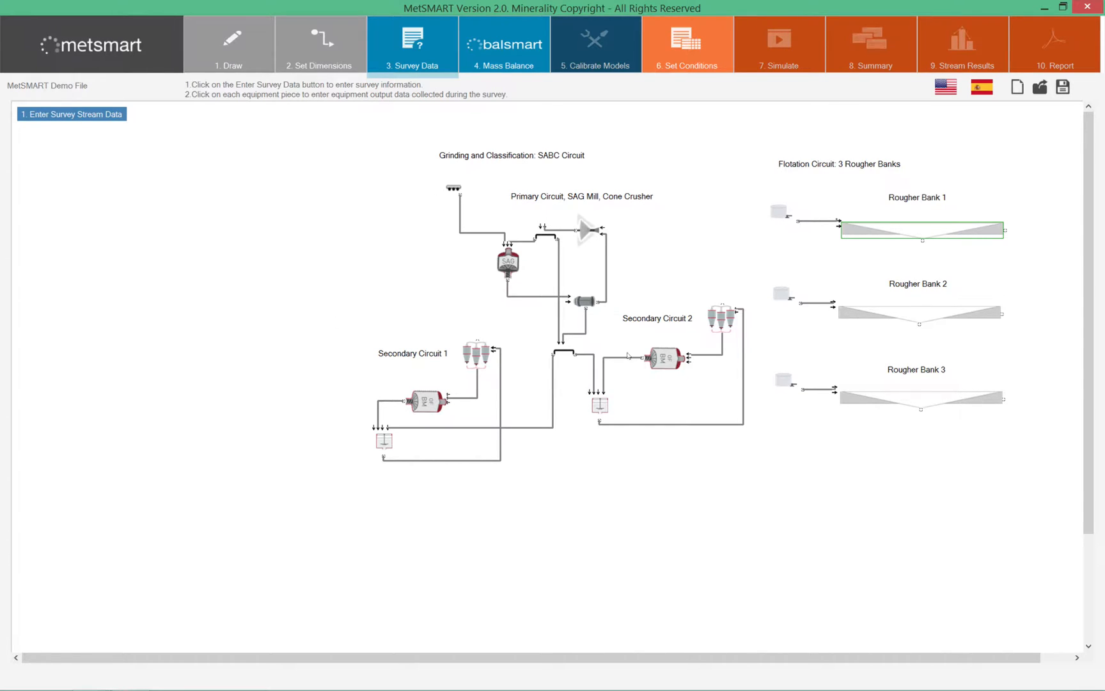
Mass balance the survey data and open the balanced results of the Secondary Circuit 1 cyclones.
left_click(485, 43)
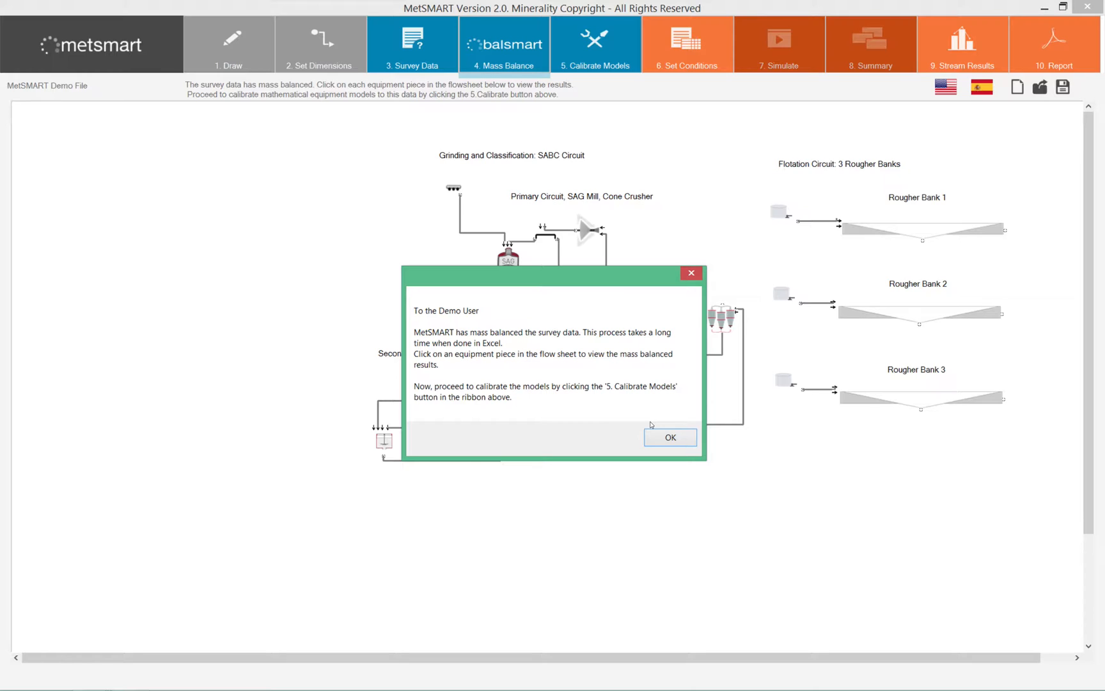
left_click(676, 437)
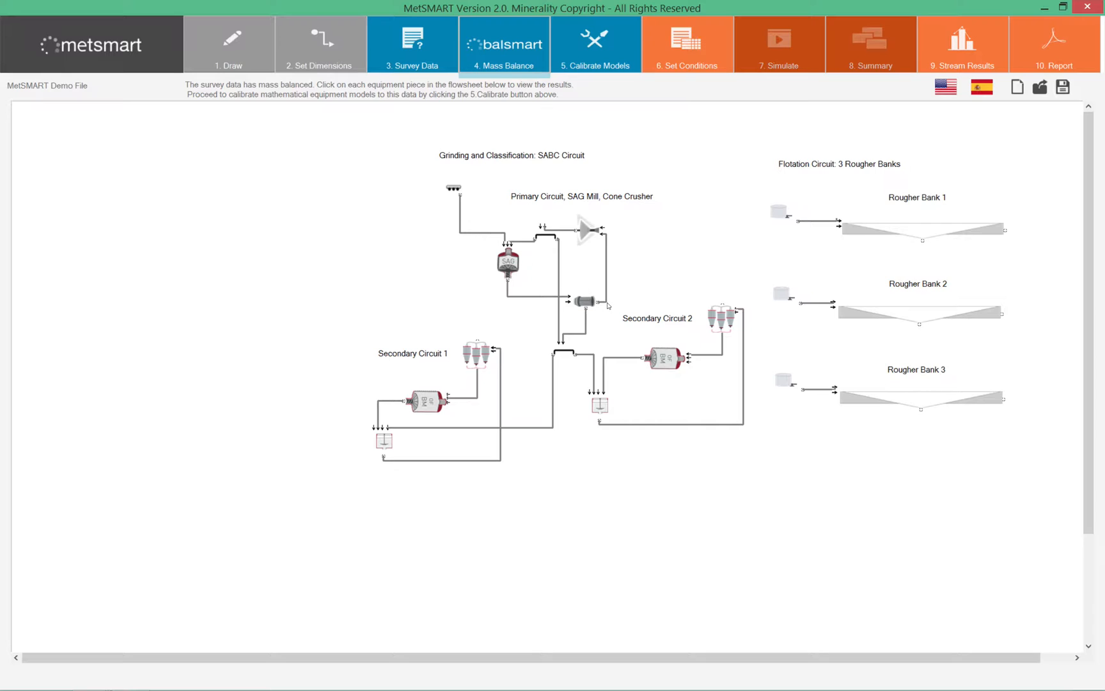
left_click(479, 362)
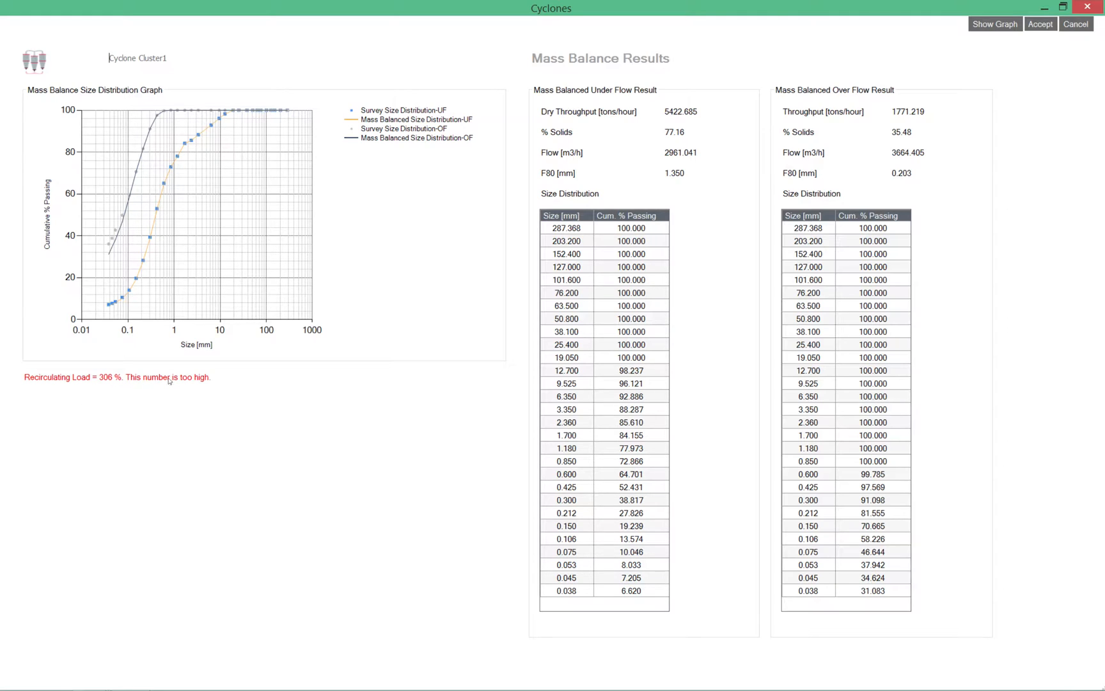
Accept the Secondary Circuit 1 cyclones' mass balance results, and review and accept those of Rougher Bank 1.
left_click(1041, 24)
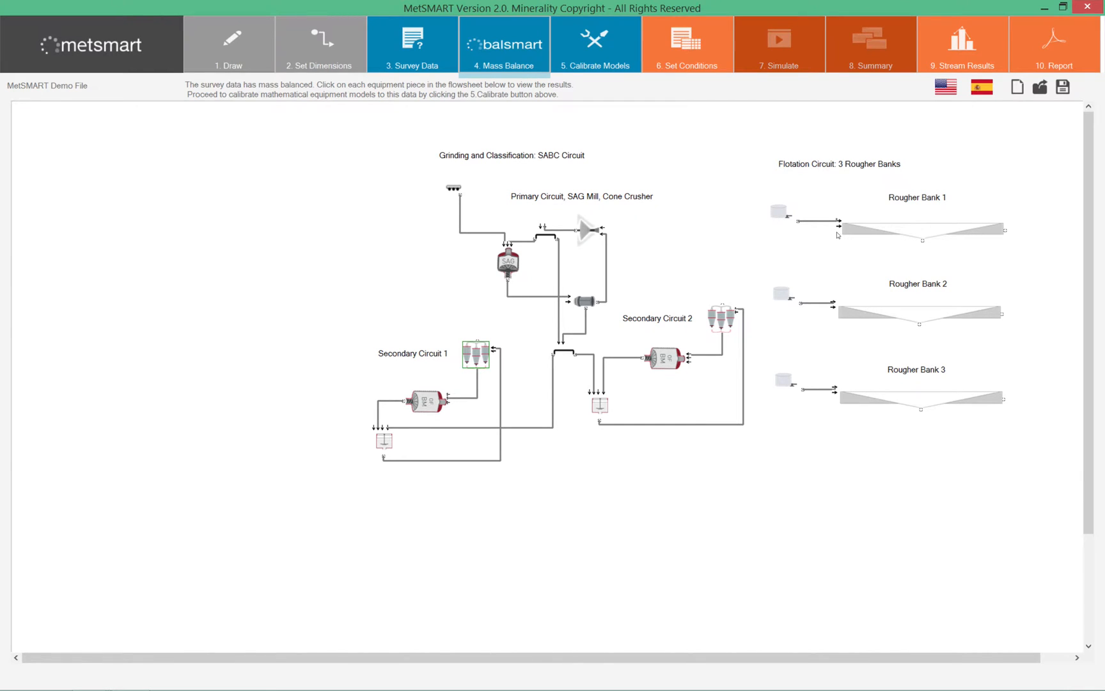
left_click(889, 229)
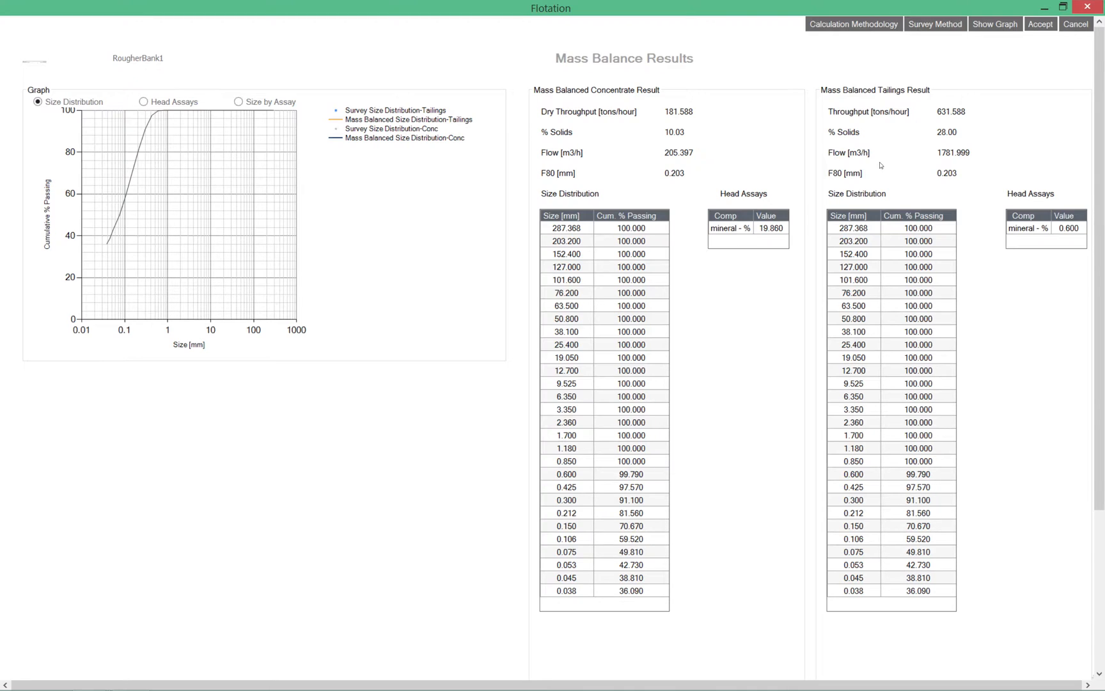
left_click(1040, 24)
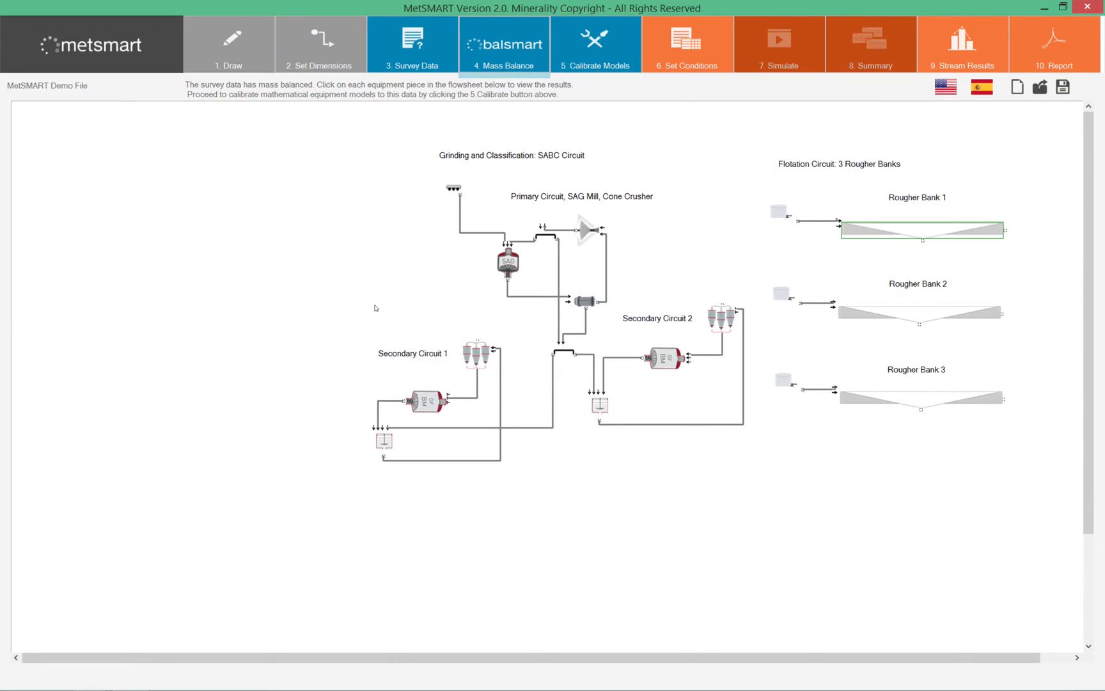
Calibrate the equipment models to the mass balanced data and review the SAG mill's calibrated results and calibration constants.
left_click(582, 54)
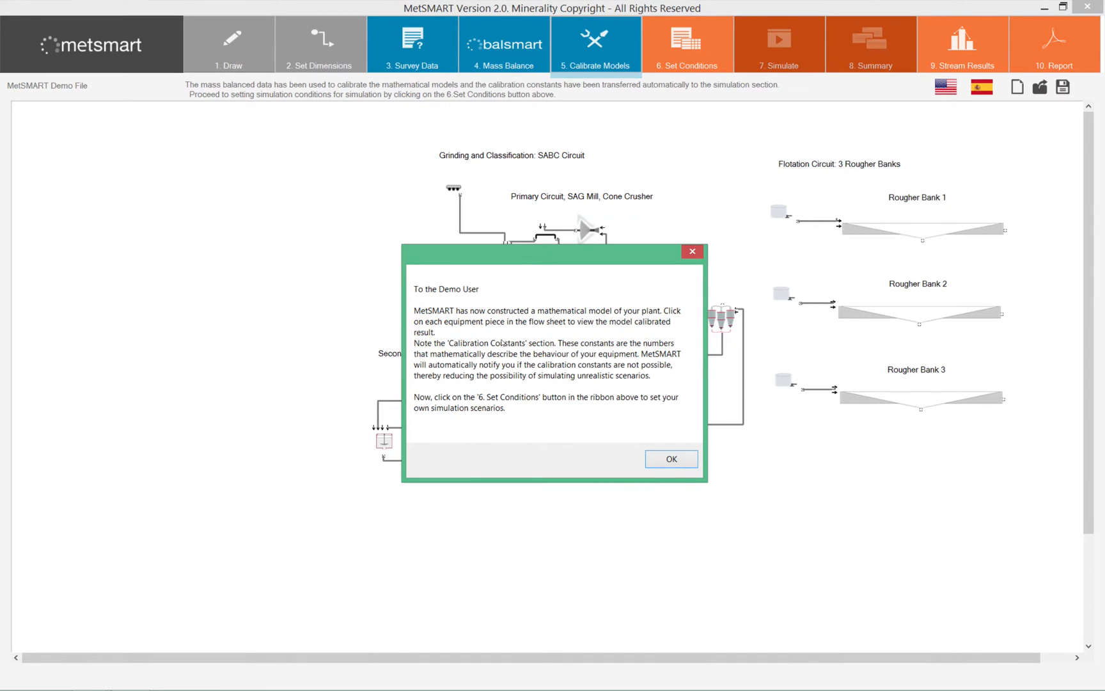
left_click(668, 459)
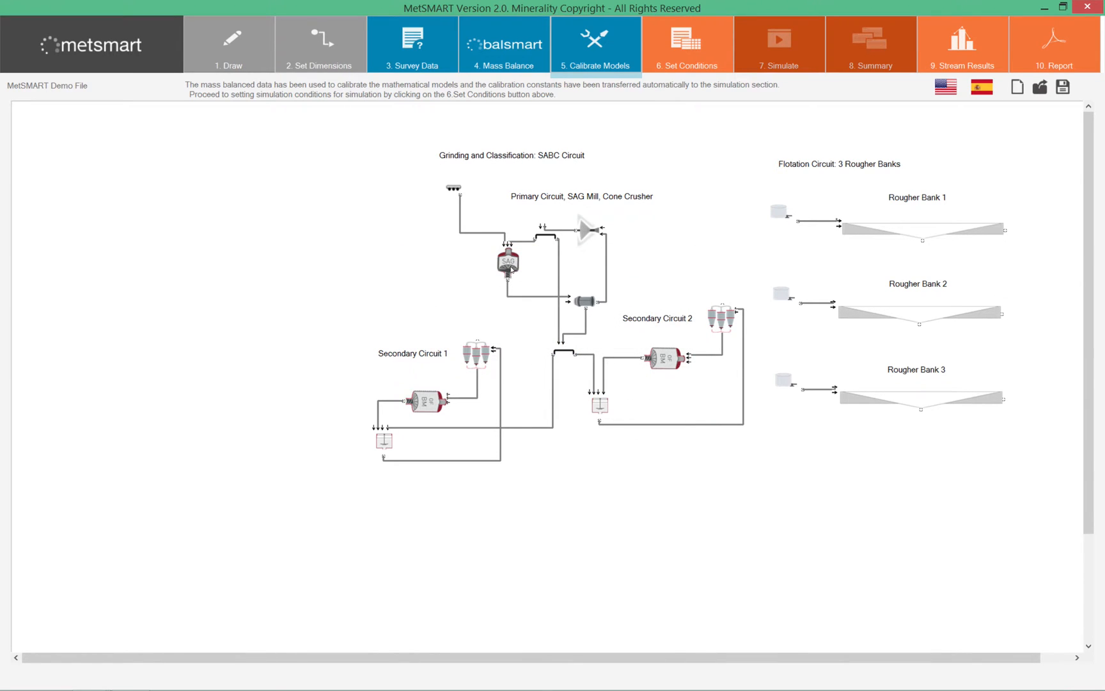
double_click(511, 269)
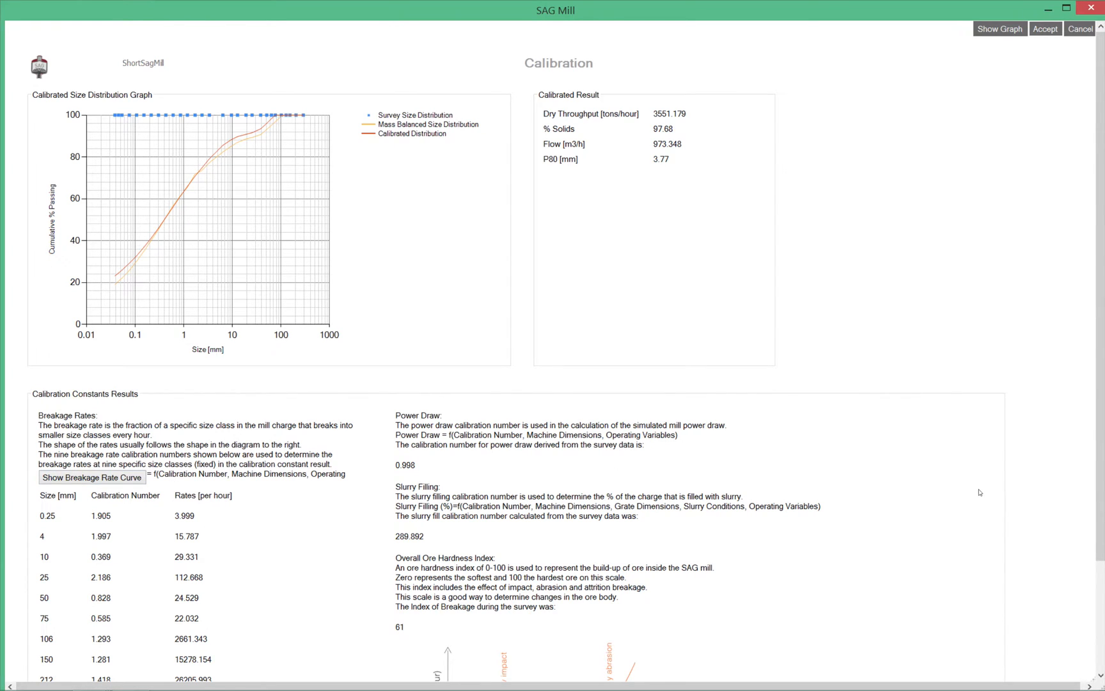
left_click_drag(1102, 496, 1103, 589)
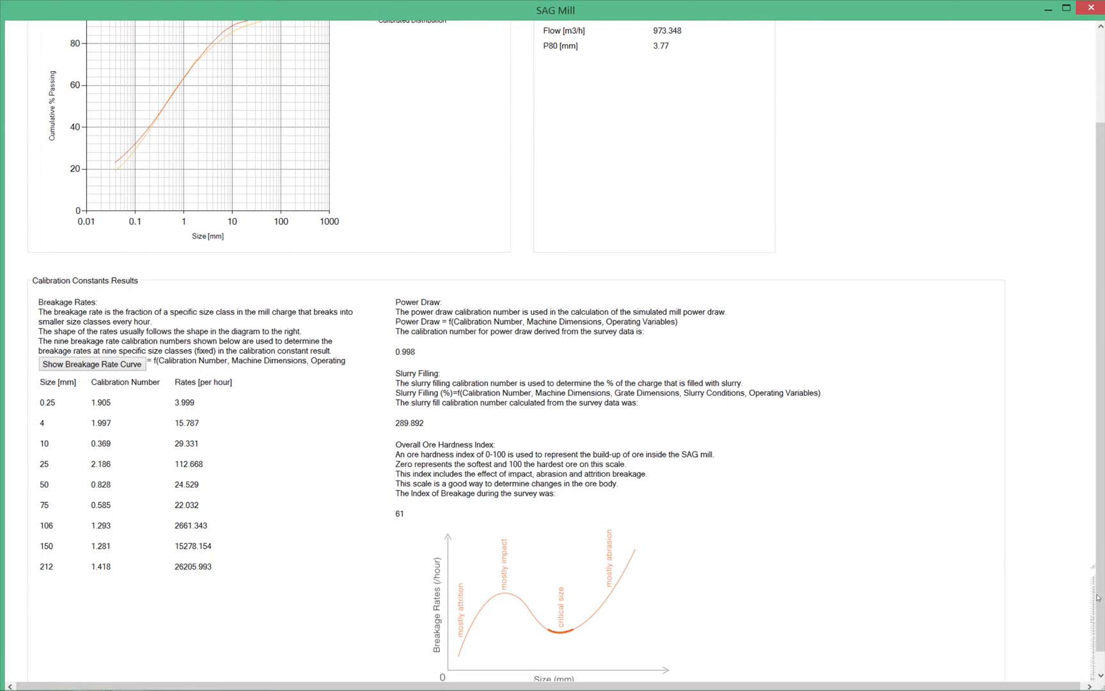
left_click_drag(1102, 594, 1102, 505)
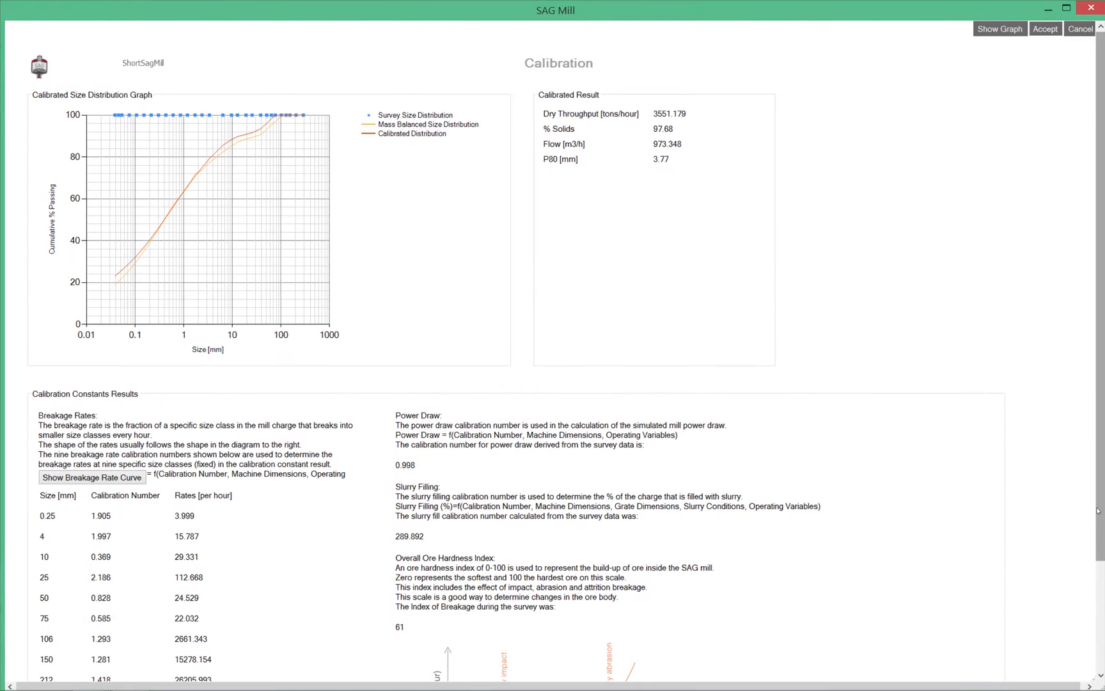
Inspect the SAG mill's breakage rate curve, and accept the calibration results of the SAG mill and Rougher Bank 1.
left_click(94, 479)
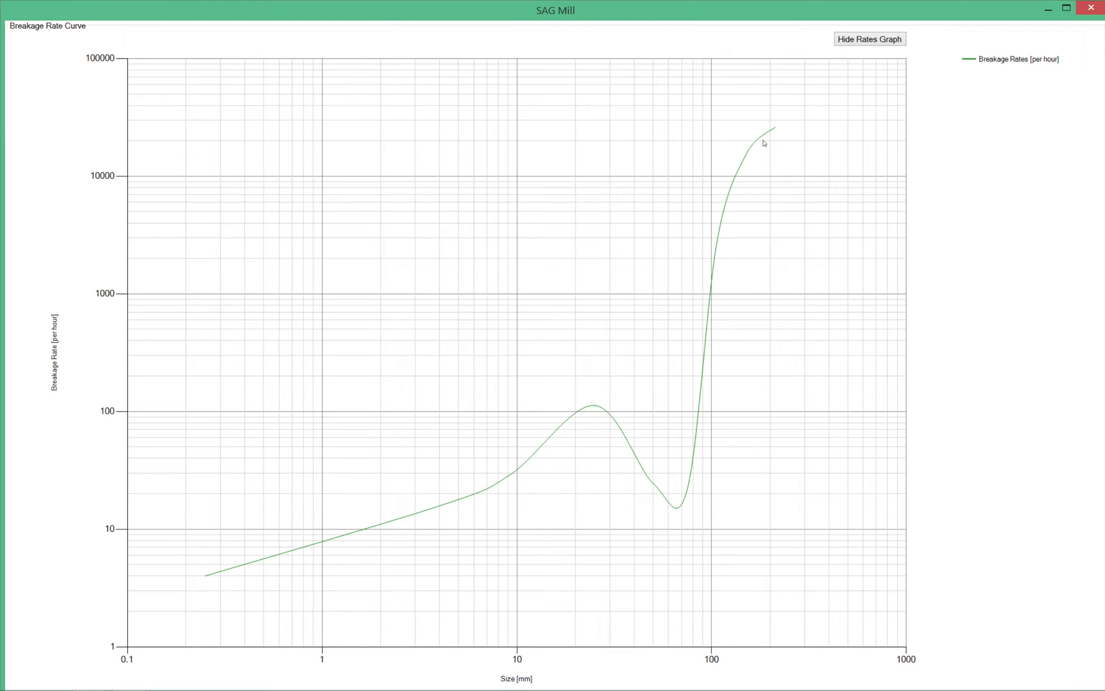
left_click(848, 39)
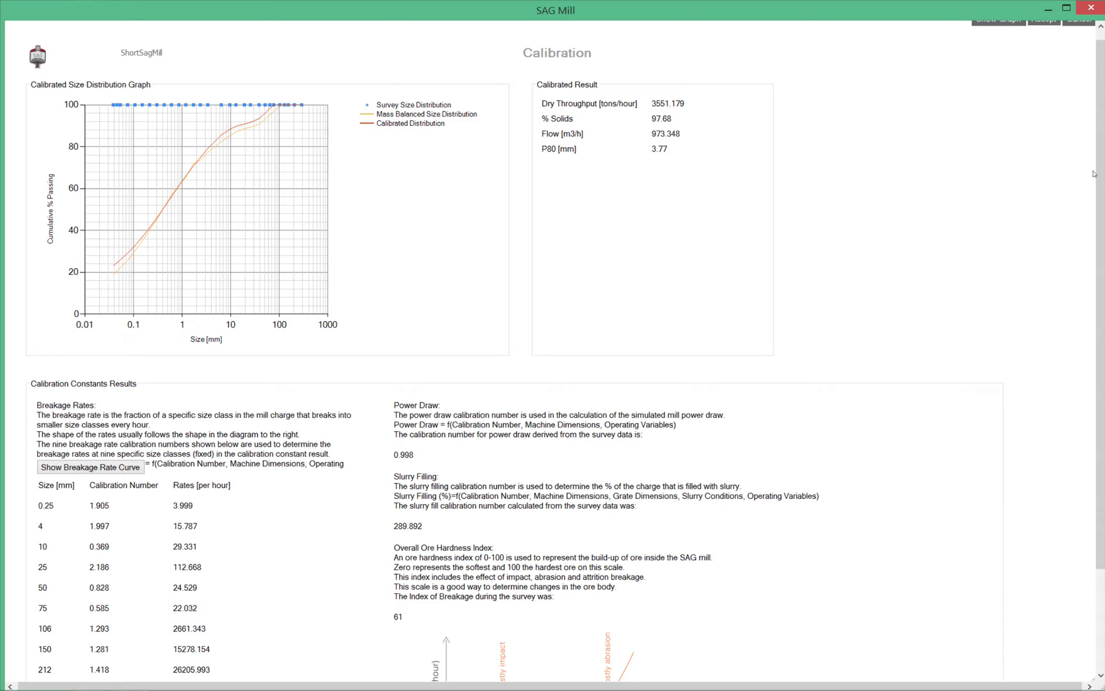
scroll(1095, 160, "up", 1)
left_click(1052, 30)
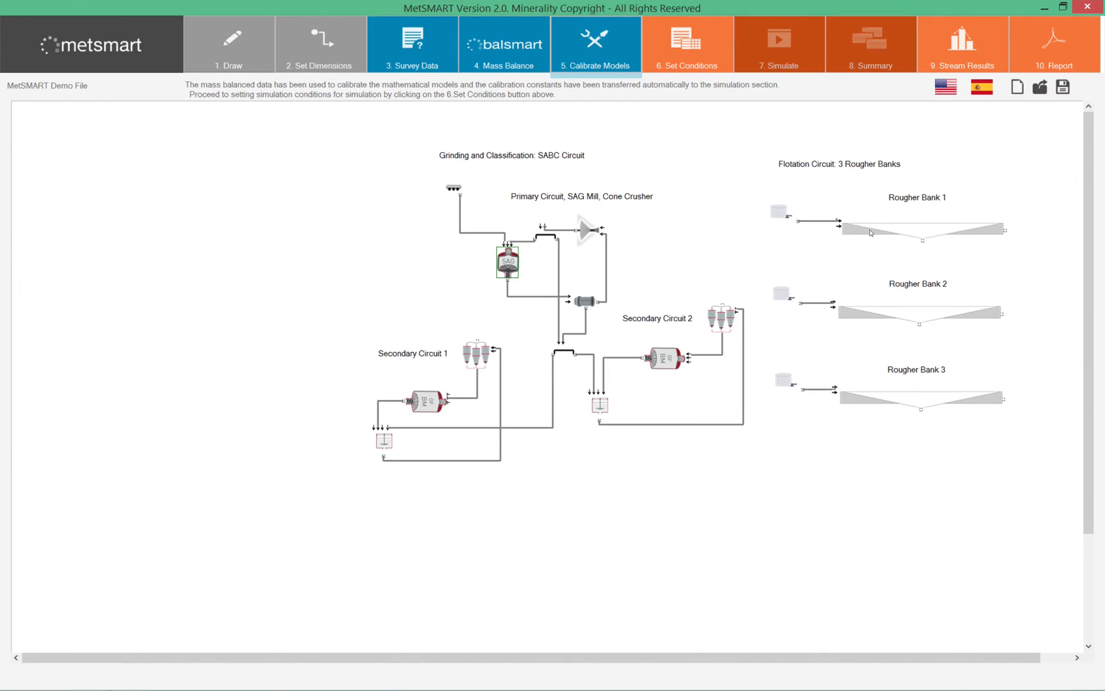
double_click(871, 232)
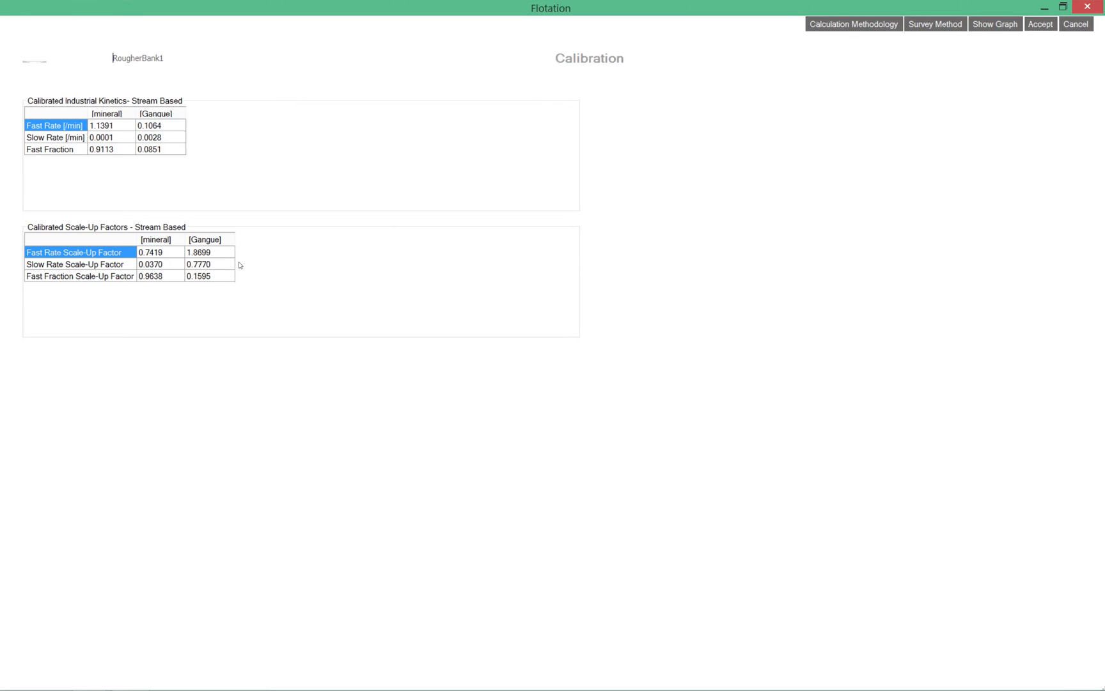
left_click(1039, 26)
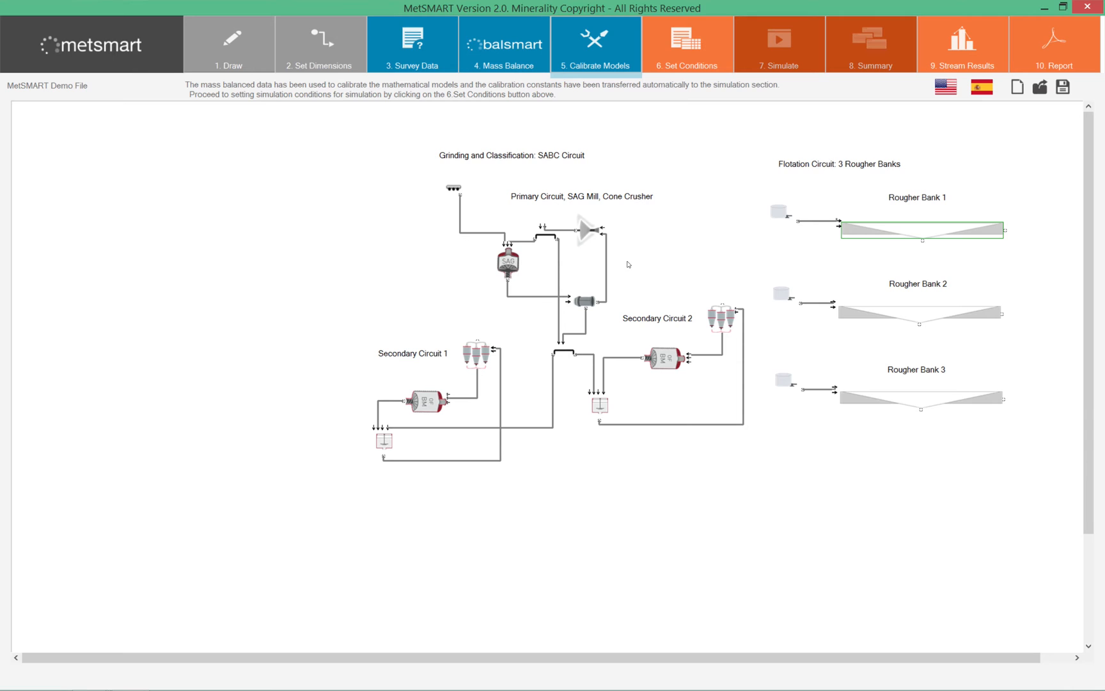
Go to the simulation conditions and simulate the plant with the existing conditions.
left_click(683, 62)
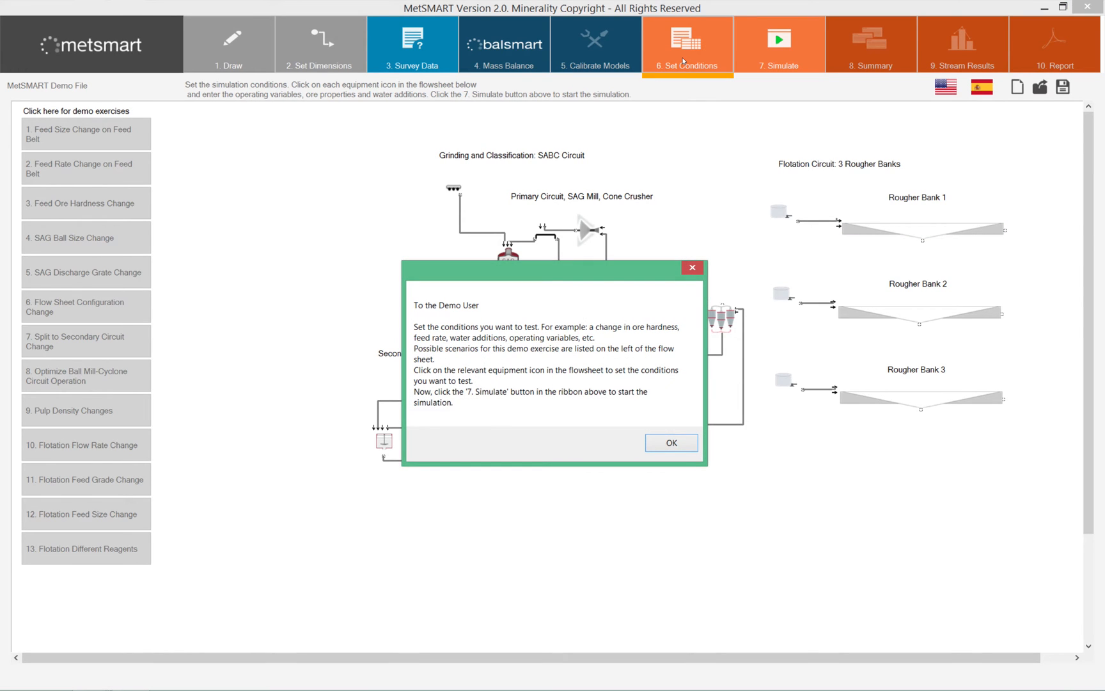
left_click(668, 448)
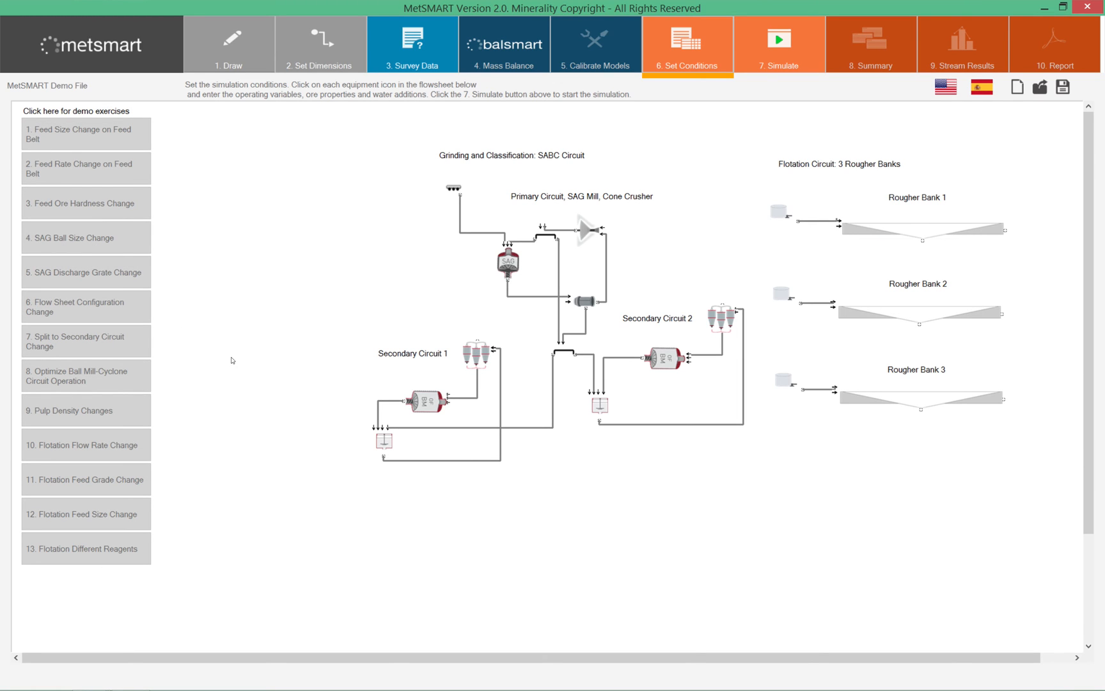
left_click(771, 40)
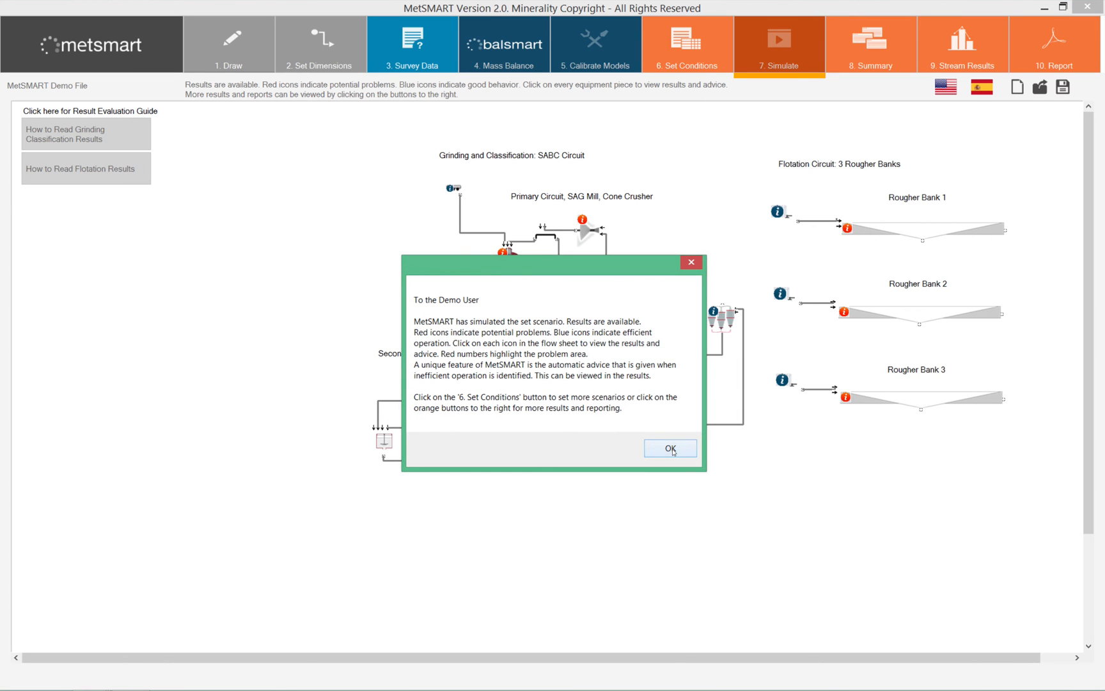
left_click(672, 449)
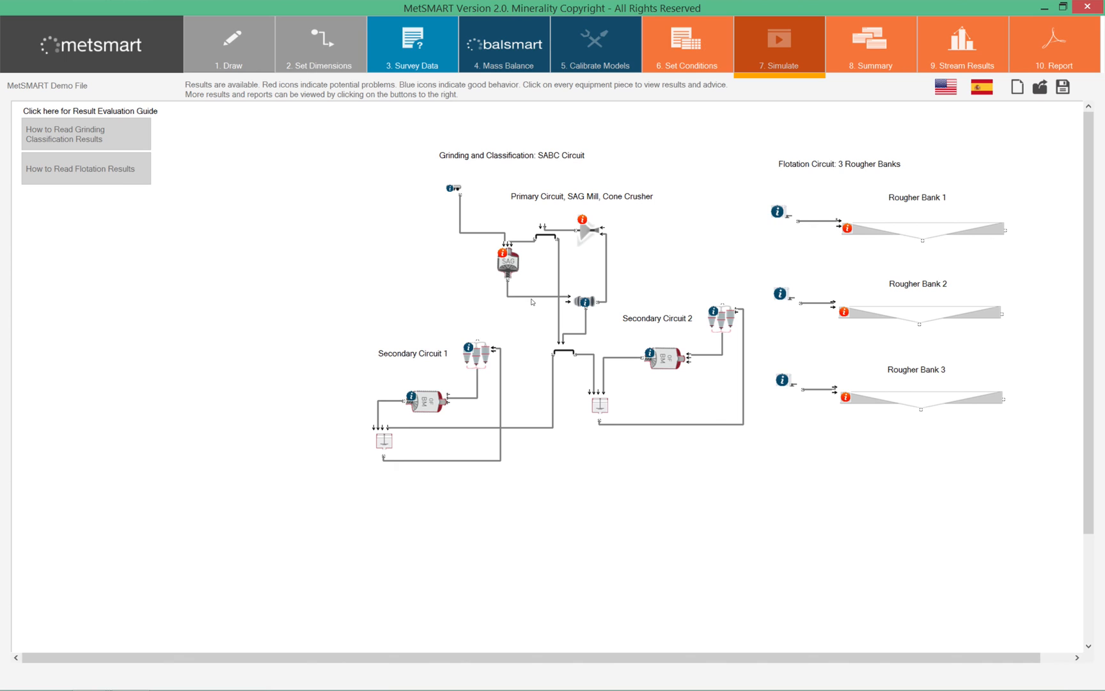